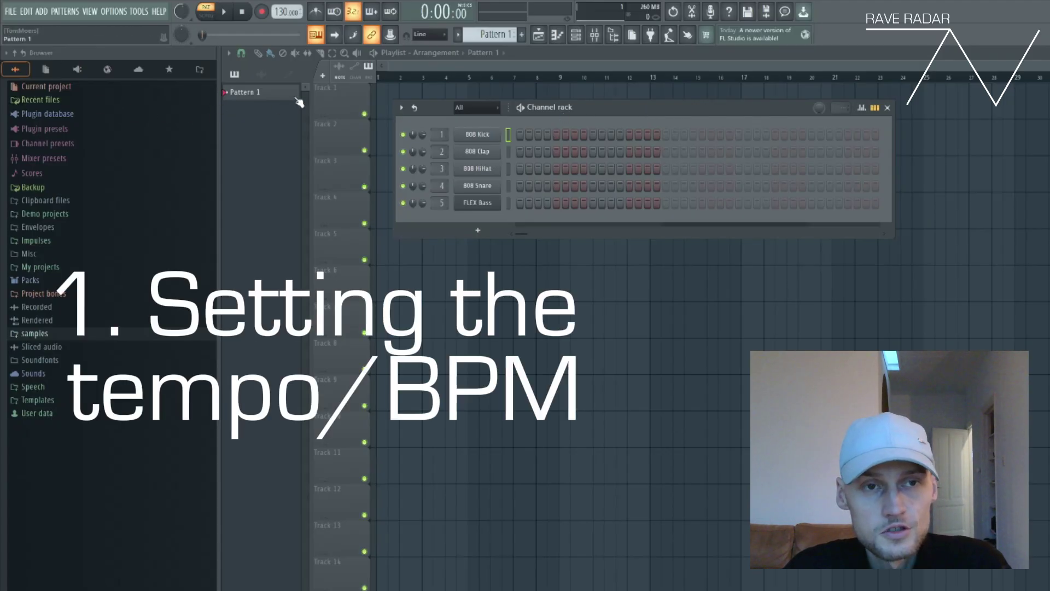
- Set the project tempo to 125 BPM
drag(277, 13, 278, 33)
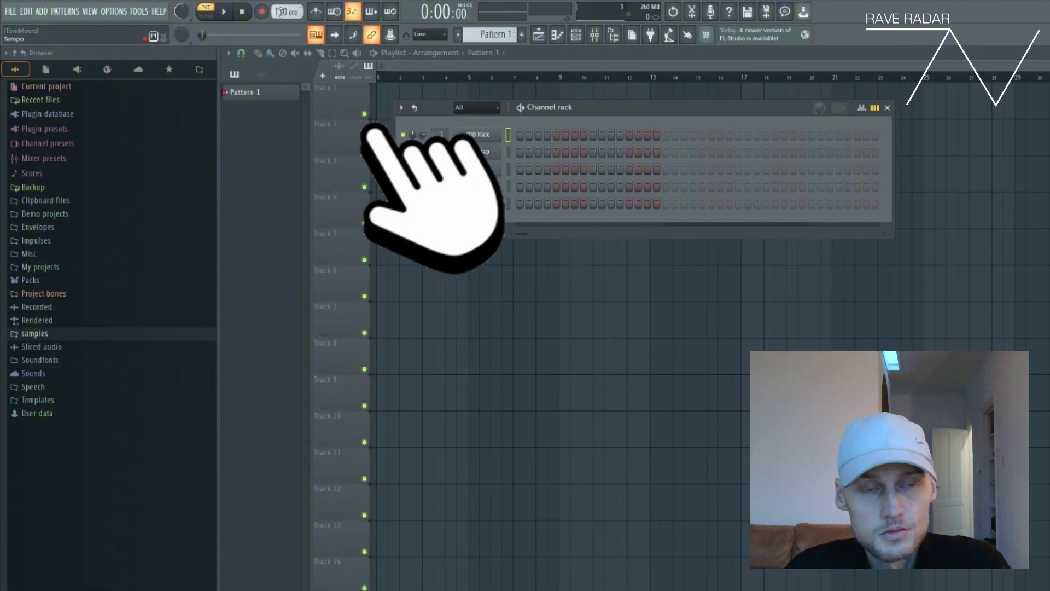
drag(279, 12, 280, 7)
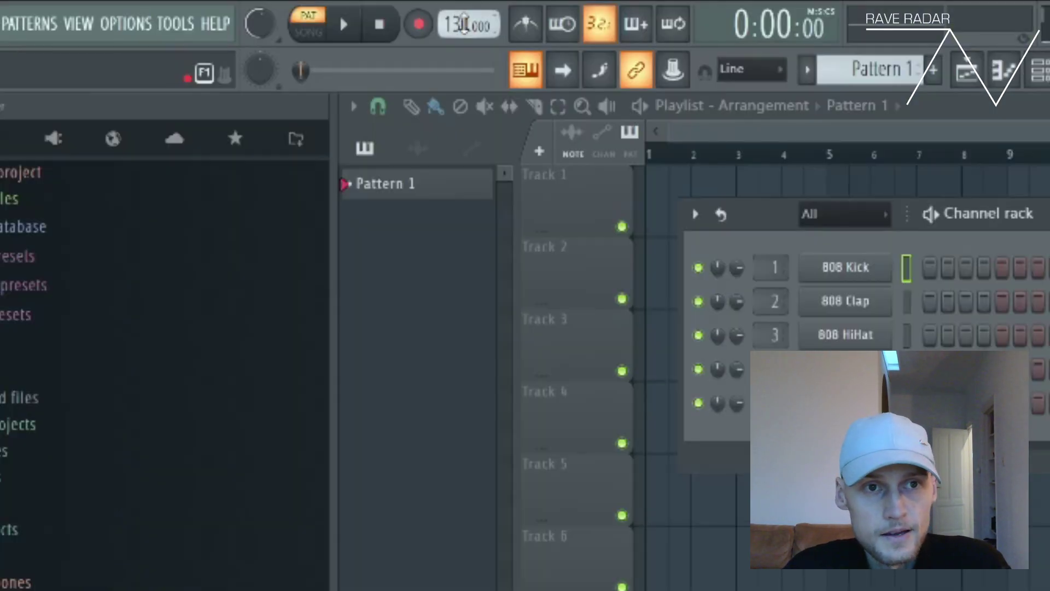
drag(464, 25, 464, 29)
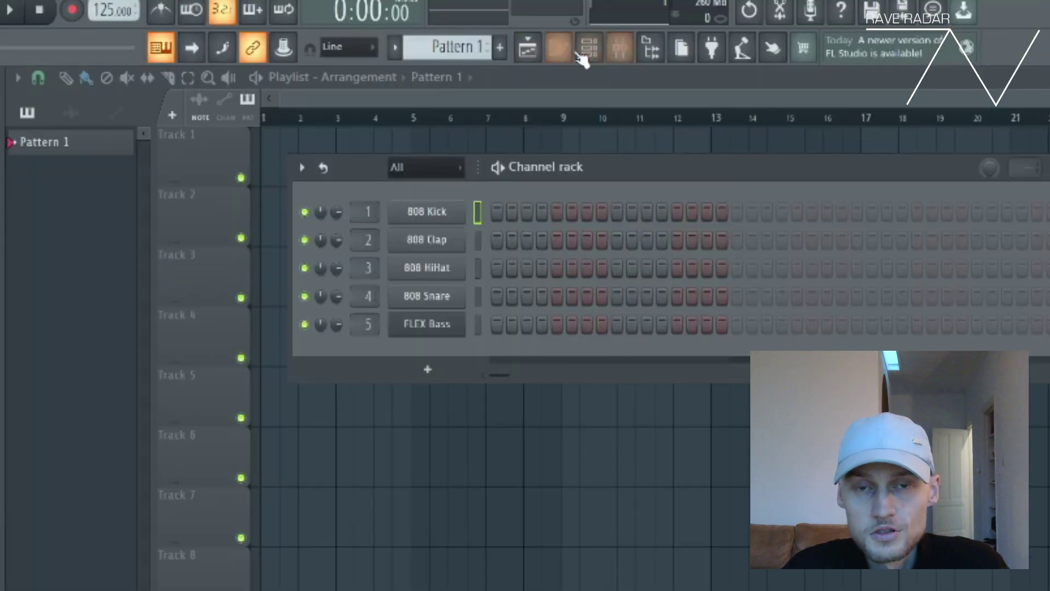
- Paint rows of Pattern 1 clips on Tracks 1 to 4 of the playlist
drag(596, 164, 584, 116)
click(528, 48)
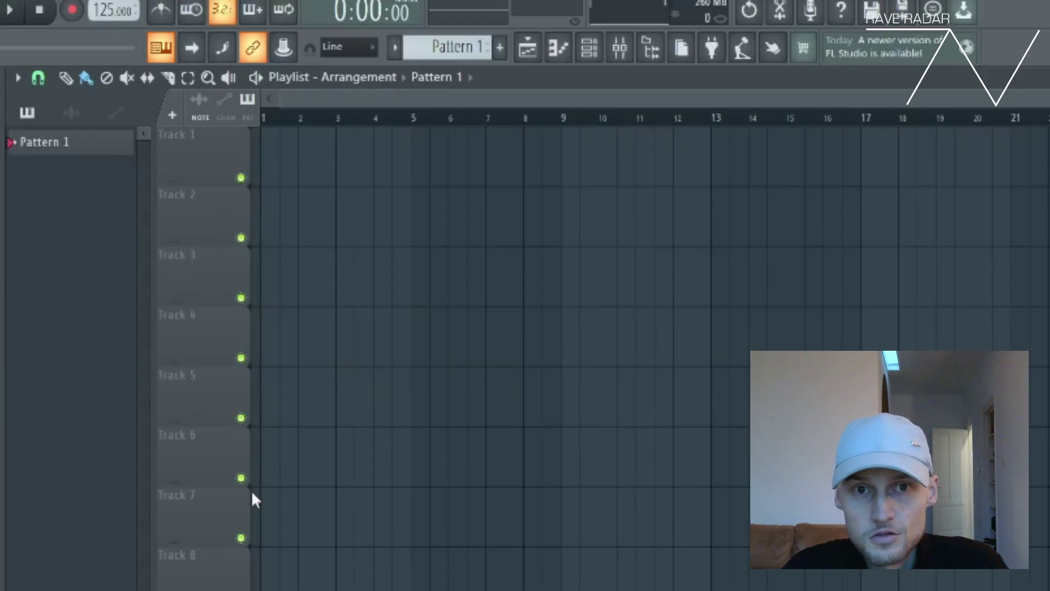
drag(273, 167, 727, 167)
drag(351, 215, 684, 216)
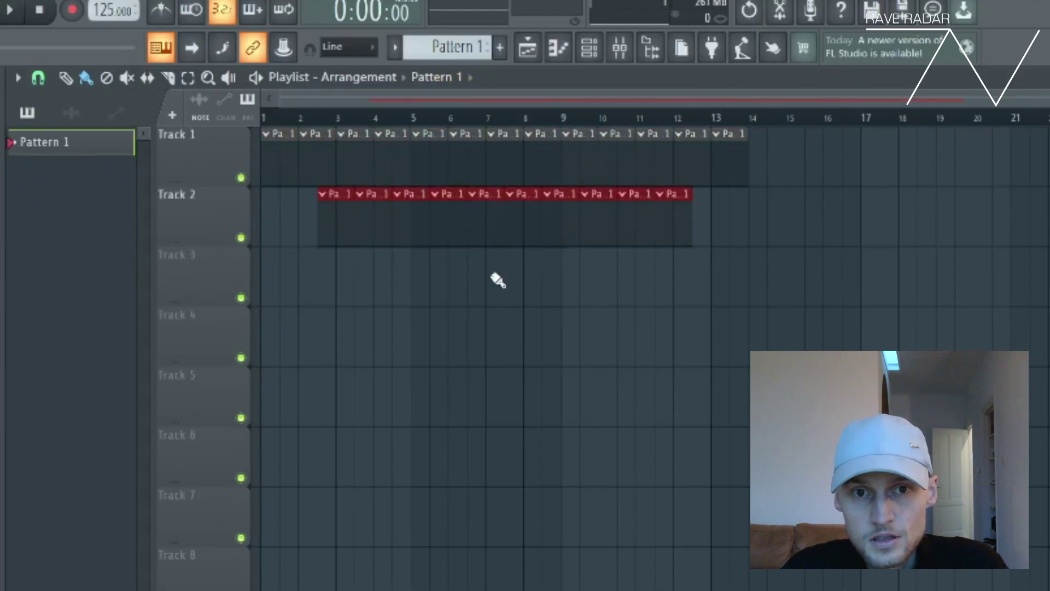
drag(383, 295, 631, 293)
drag(443, 345, 645, 345)
- Erase all Pattern 1 clips from the playlist tracks
mouse_move(597, 302)
mouse_down()
mouse_move(623, 363)
mouse_move(398, 309)
mouse_move(684, 277)
mouse_move(271, 231)
mouse_up()
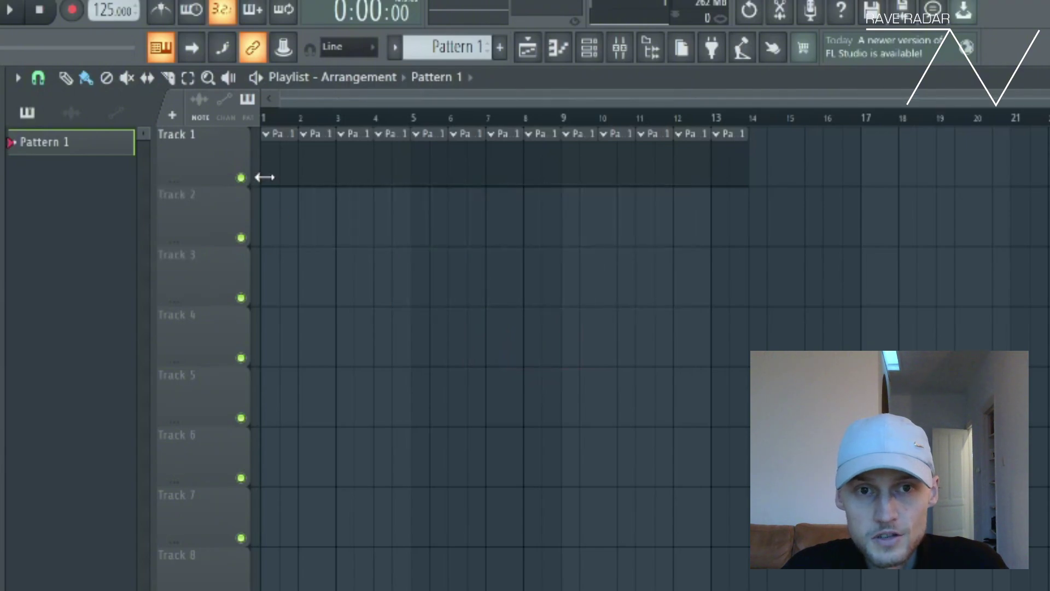
drag(265, 177, 792, 169)
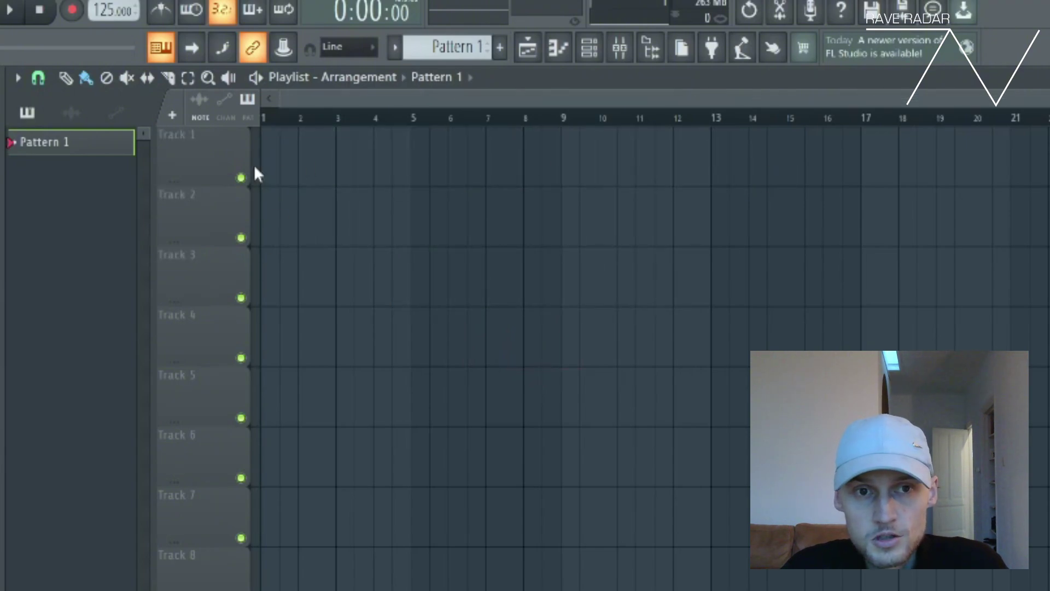
mouse_move(253, 169)
mouse_down()
mouse_move(837, 165)
mouse_move(213, 159)
mouse_up()
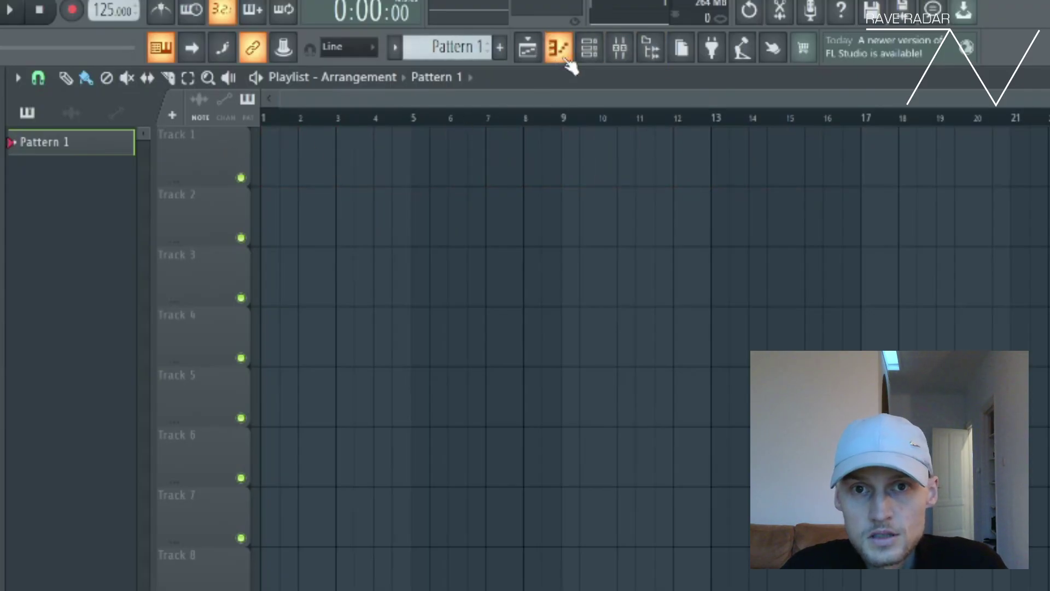
- Program the 808 Kick on steps 1, 5, 9 and 13 in the channel rack and play the pattern briefly
click(597, 58)
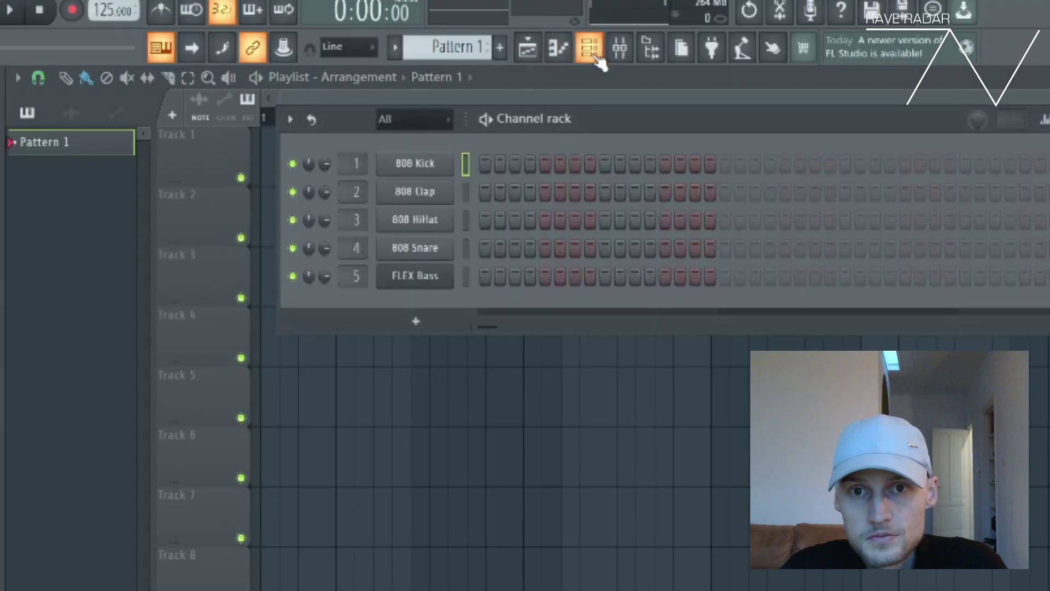
drag(579, 124, 588, 150)
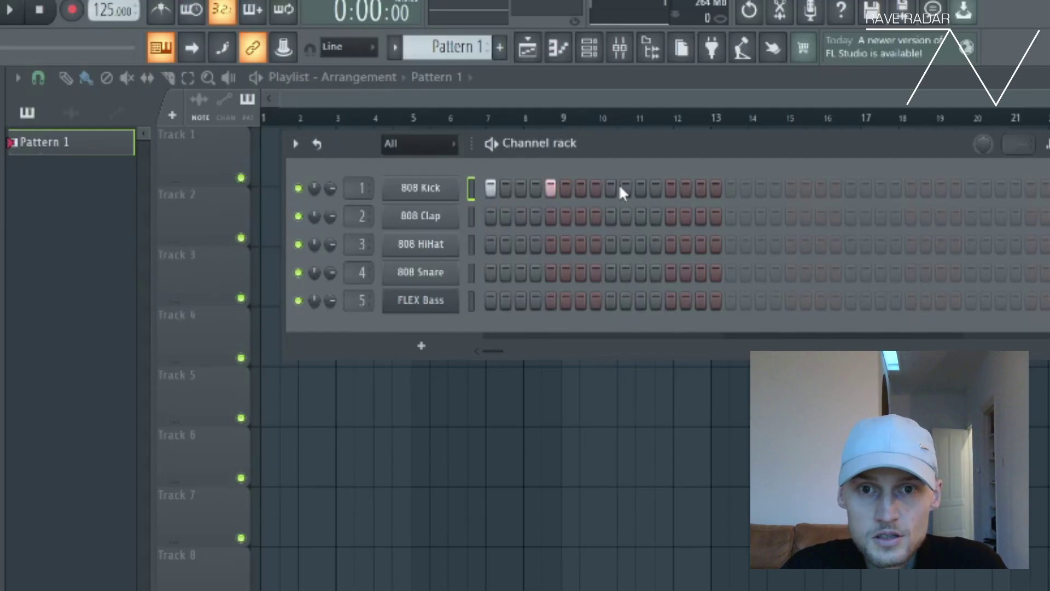
click(672, 188)
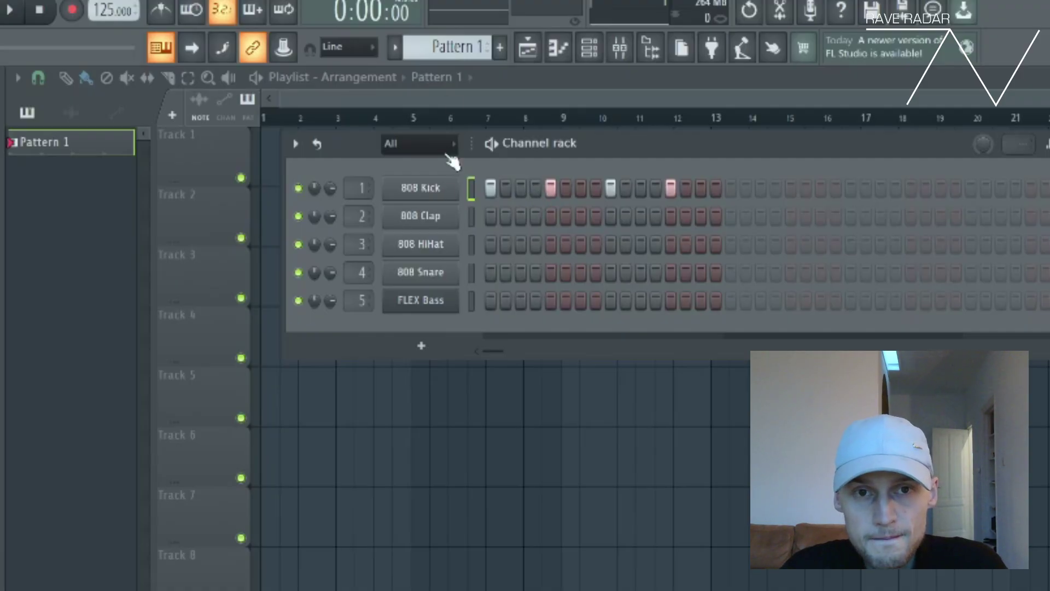
click(10, 11)
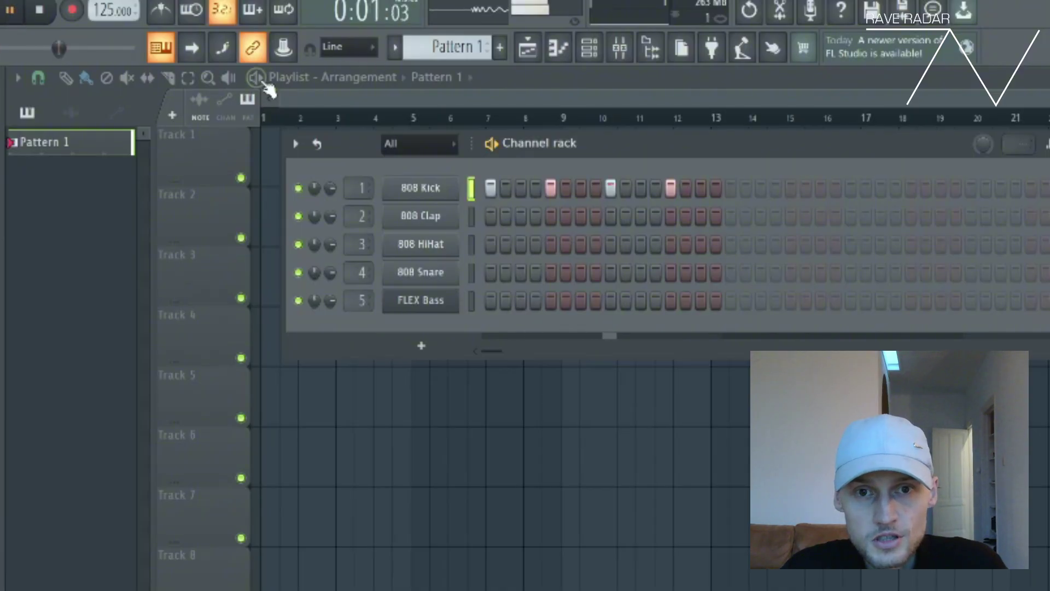
click(39, 10)
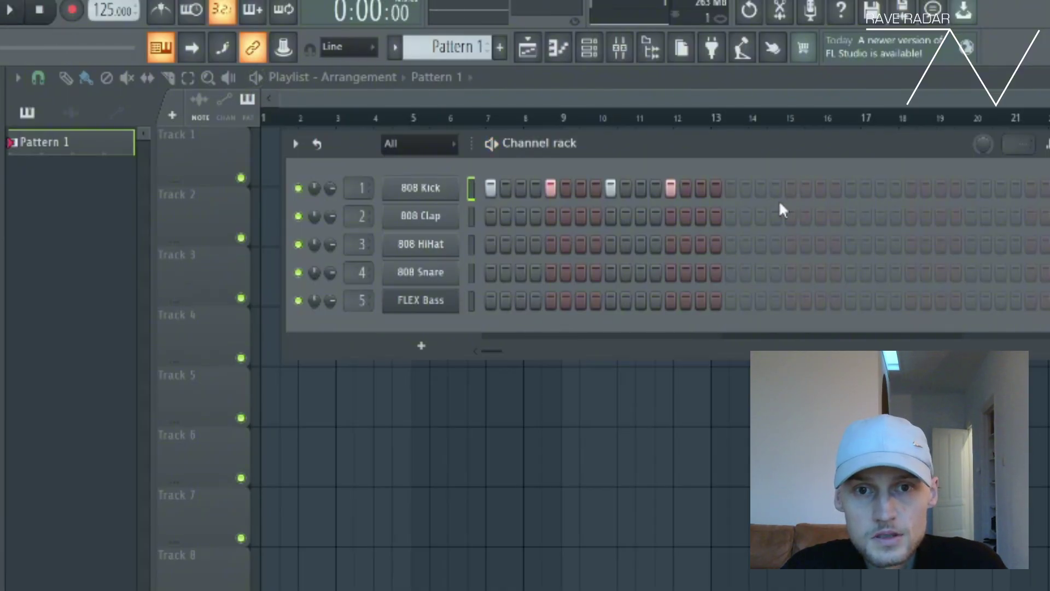
- Add 808 HiHat hits on steps 3, 7, 11 and 15 and 808 Clap hits on steps 5 and 13, auditioning the beat
click(520, 245)
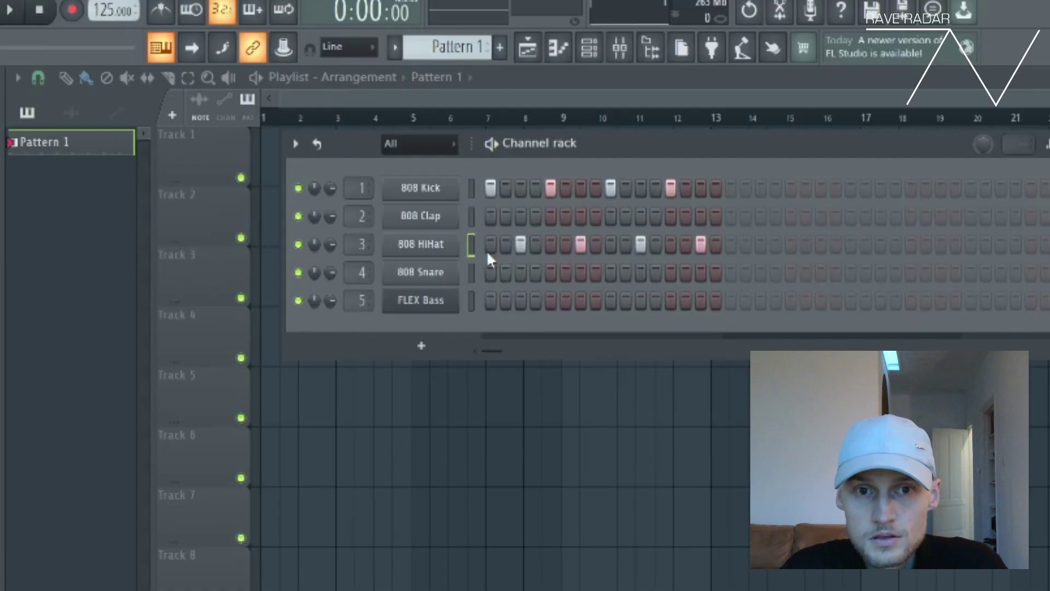
click(551, 216)
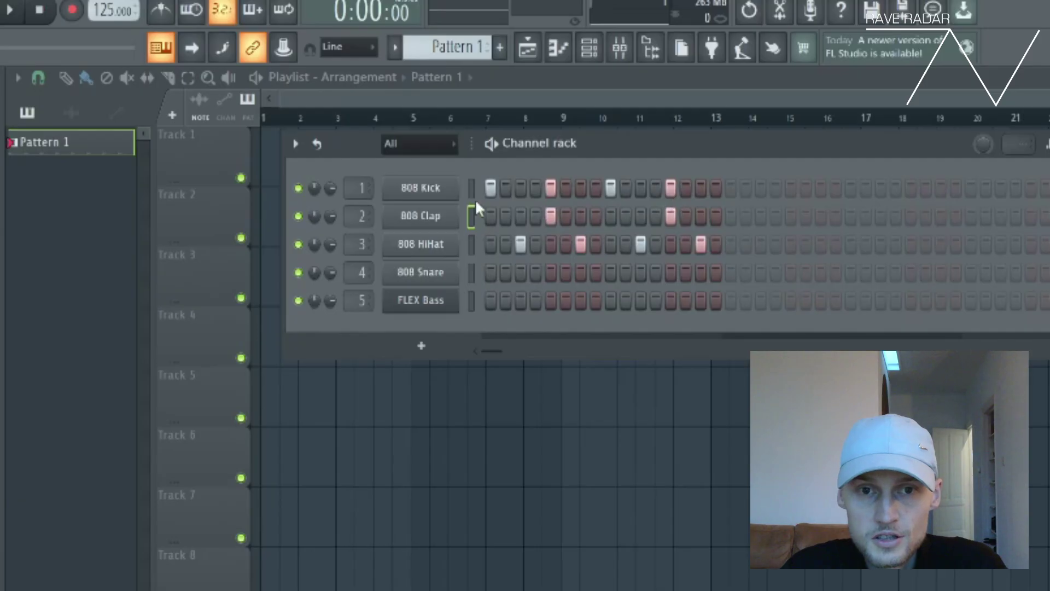
click(10, 10)
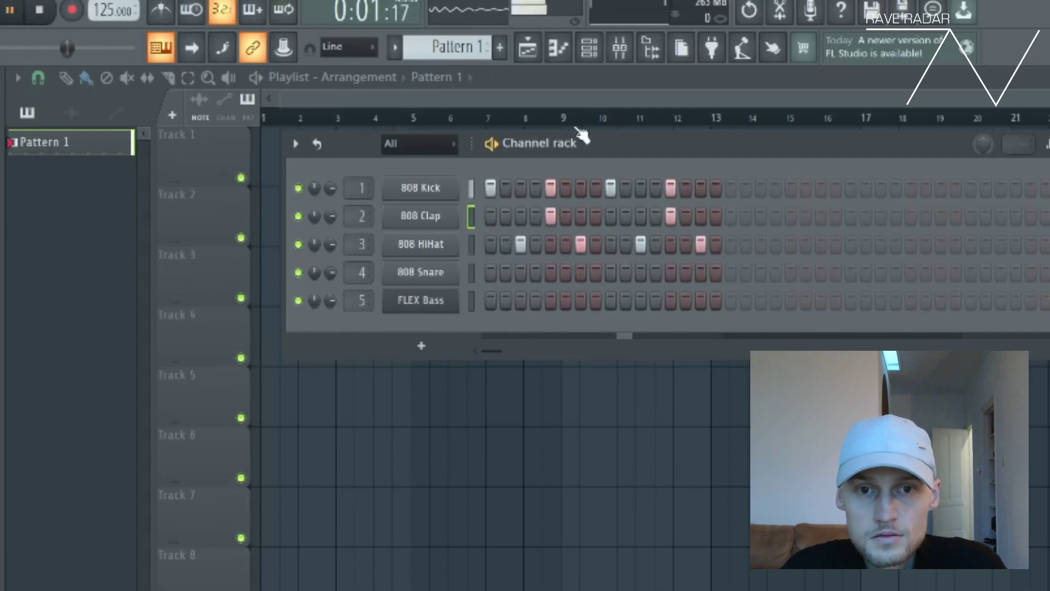
click(40, 9)
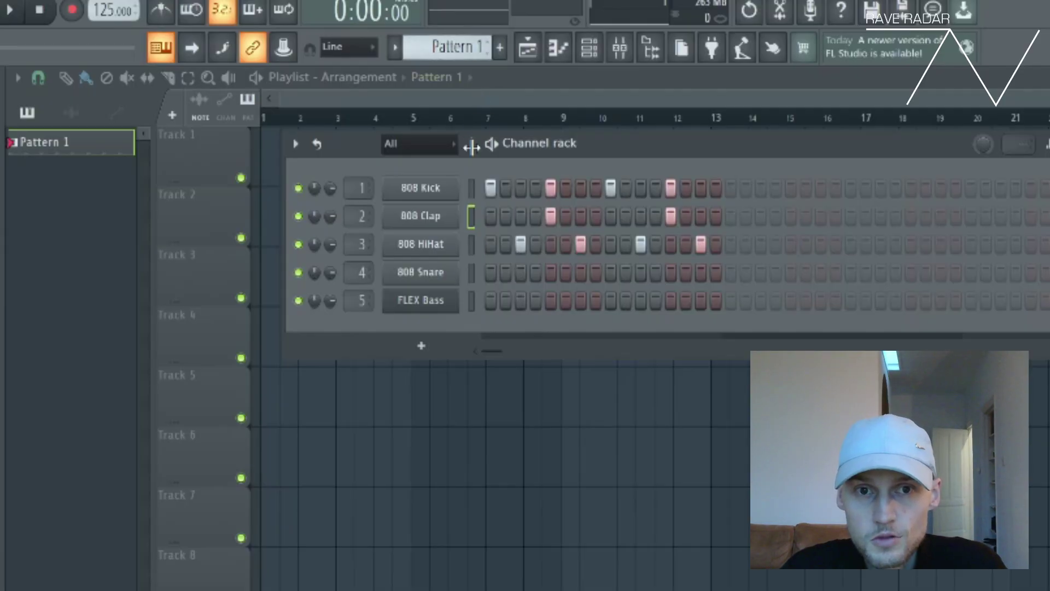
- Paint Pattern 1 clips along Track 1 of the playlist from bar 1 through bar 16
click(395, 48)
click(394, 49)
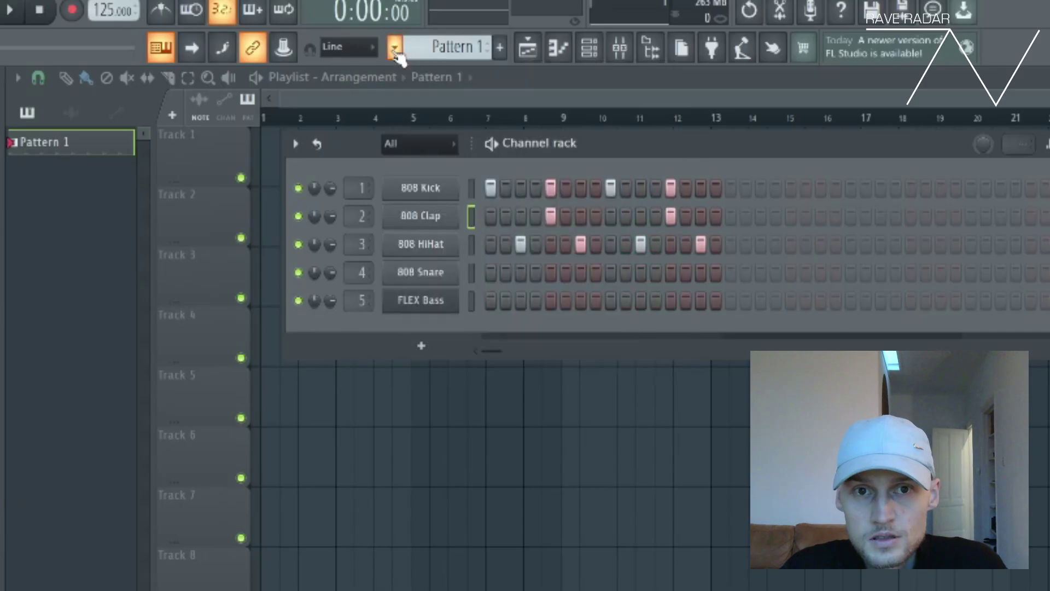
click(500, 99)
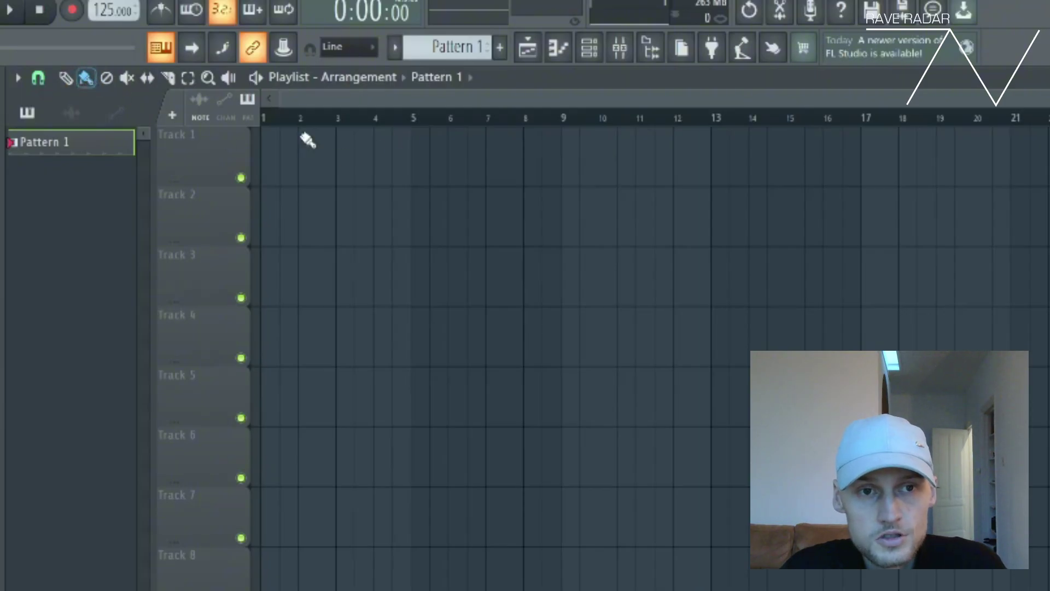
click(274, 162)
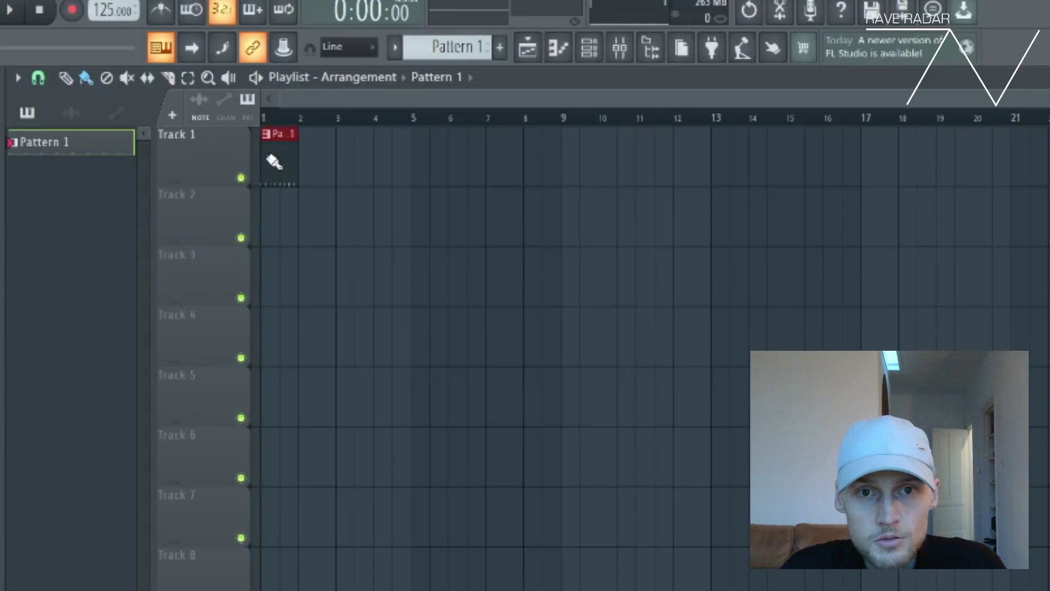
drag(273, 162, 842, 164)
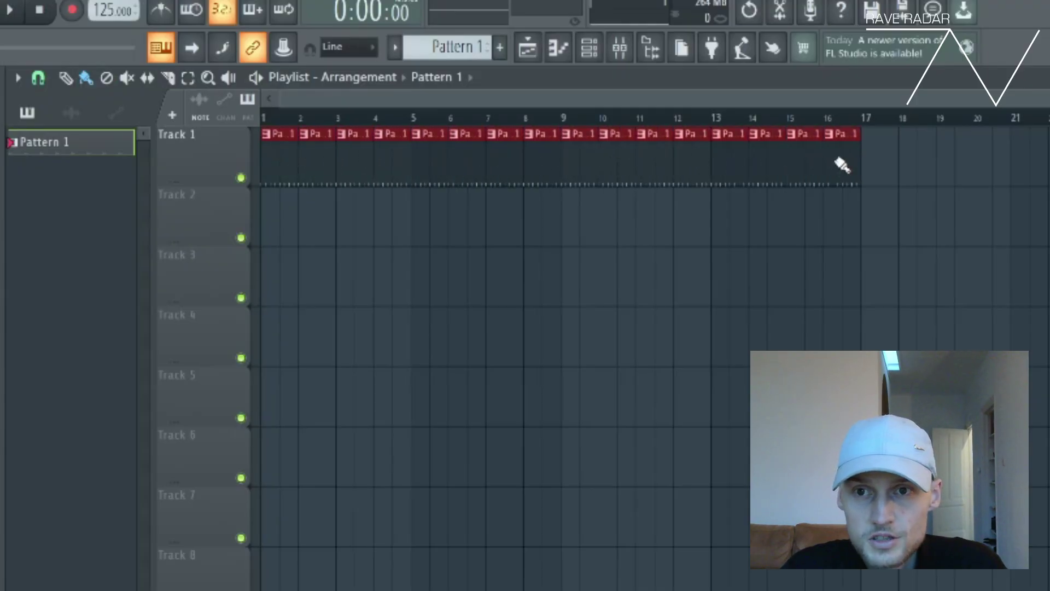
- Play the playlist arrangement briefly from bar 1 and stop it
drag(541, 117, 212, 124)
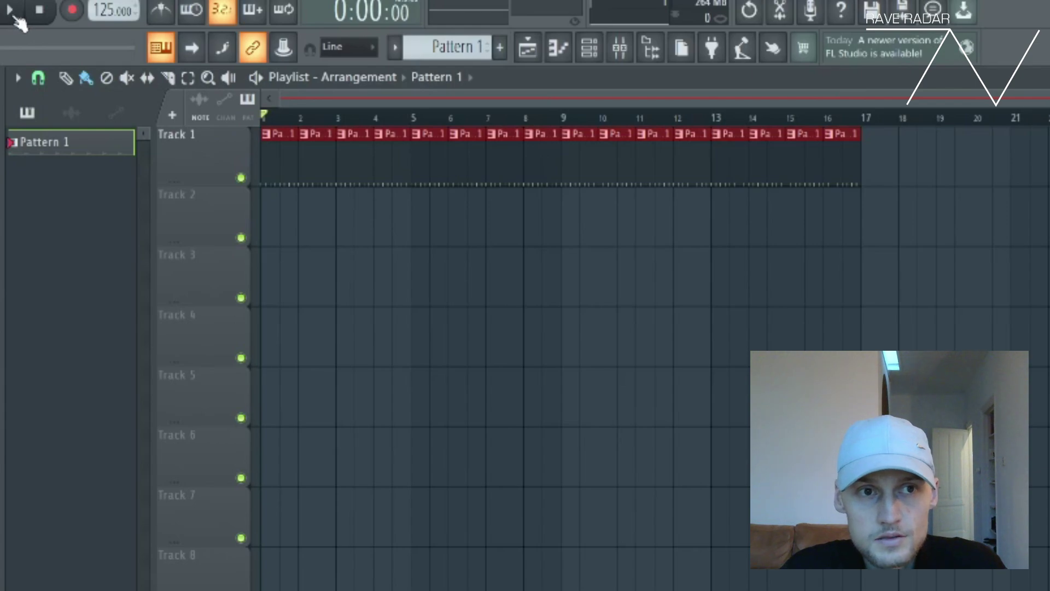
click(11, 13)
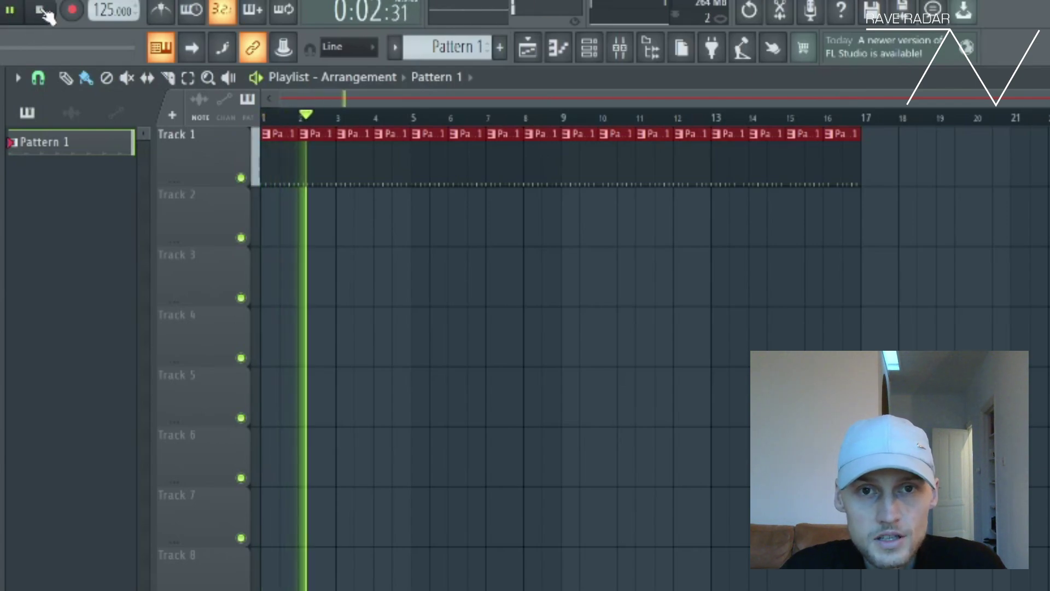
key(space)
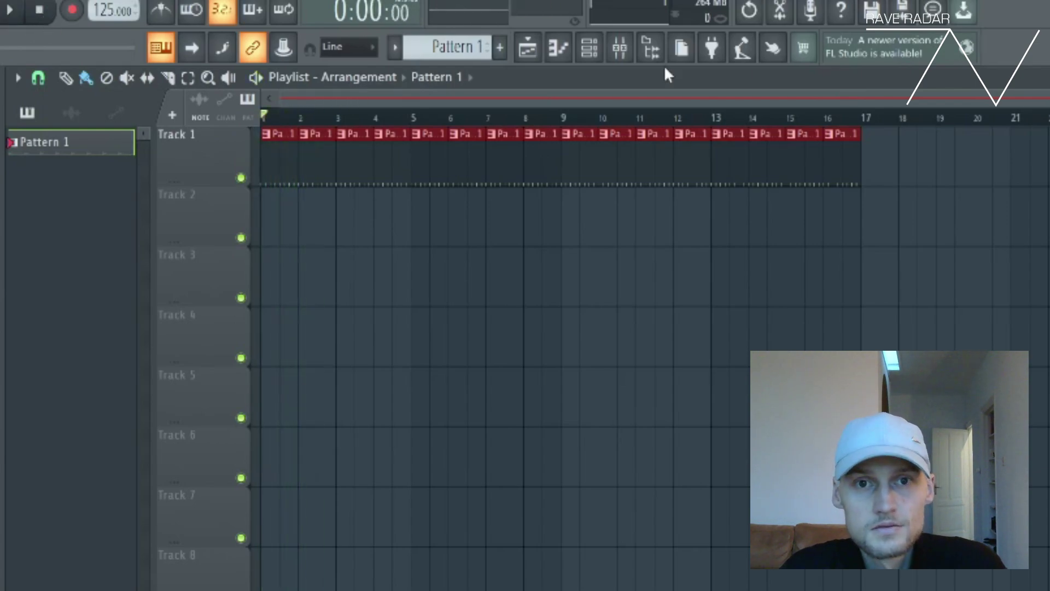
- Reopen the channel rack and inspect the 808 Kick and FLEX Bass channels
click(592, 50)
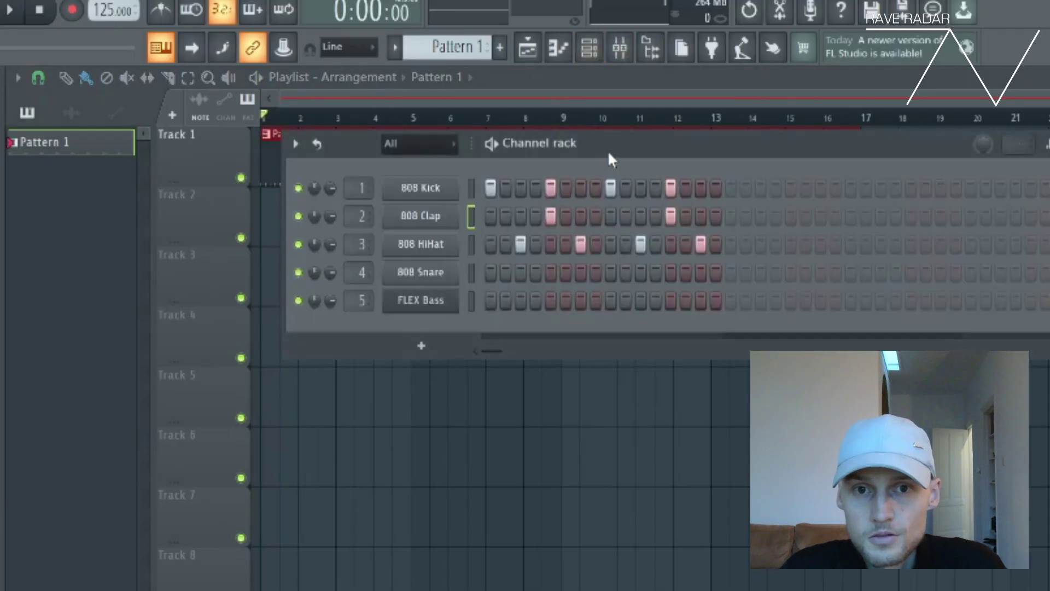
drag(609, 152, 609, 162)
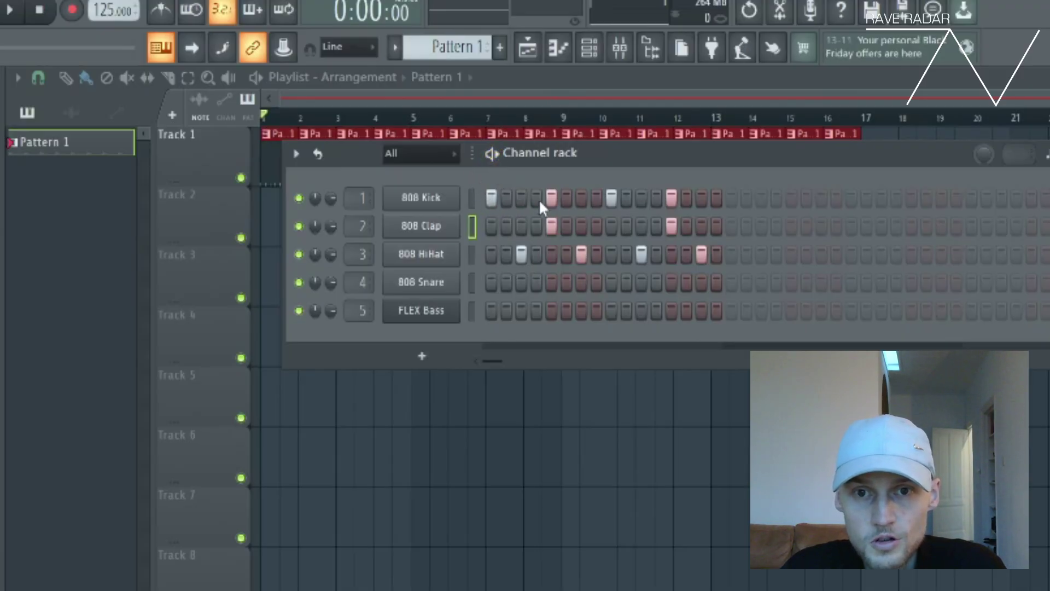
click(421, 199)
click(422, 200)
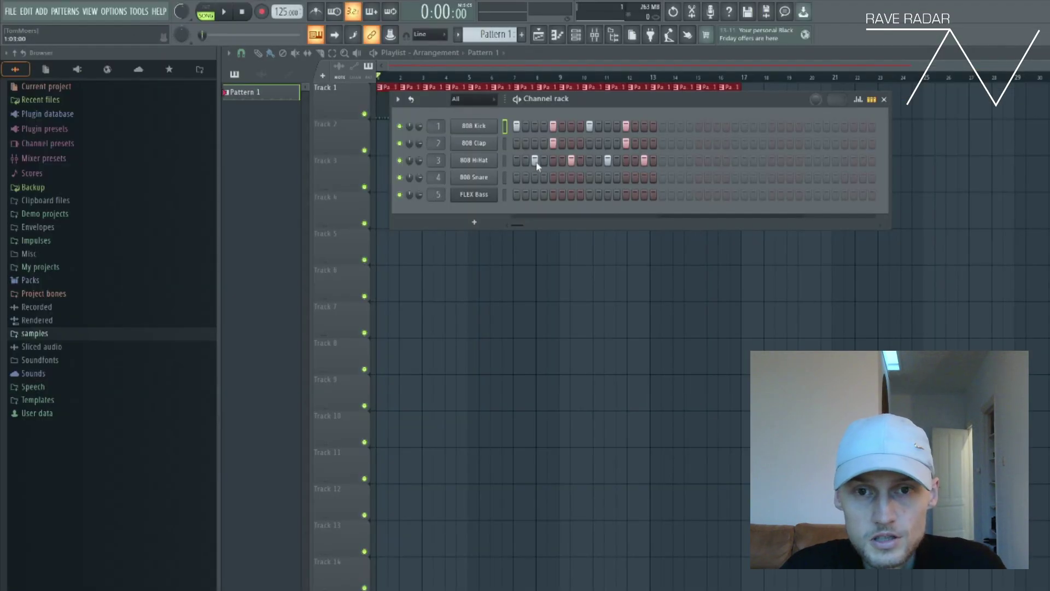
click(475, 197)
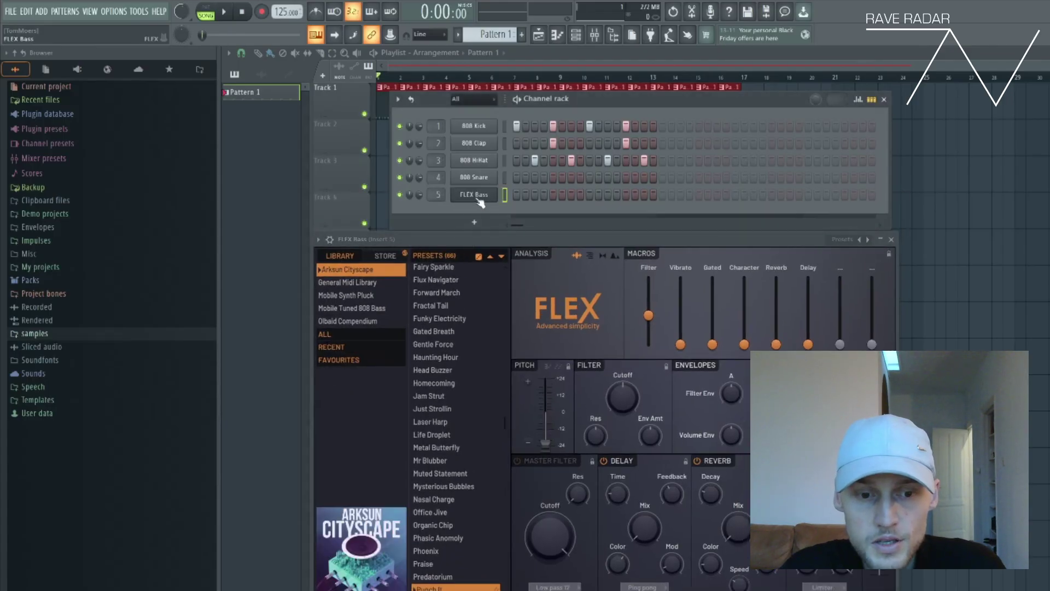
- Add a SimSynth channel to the channel rack and close the FLEX Bass and SimSynth windows
click(477, 222)
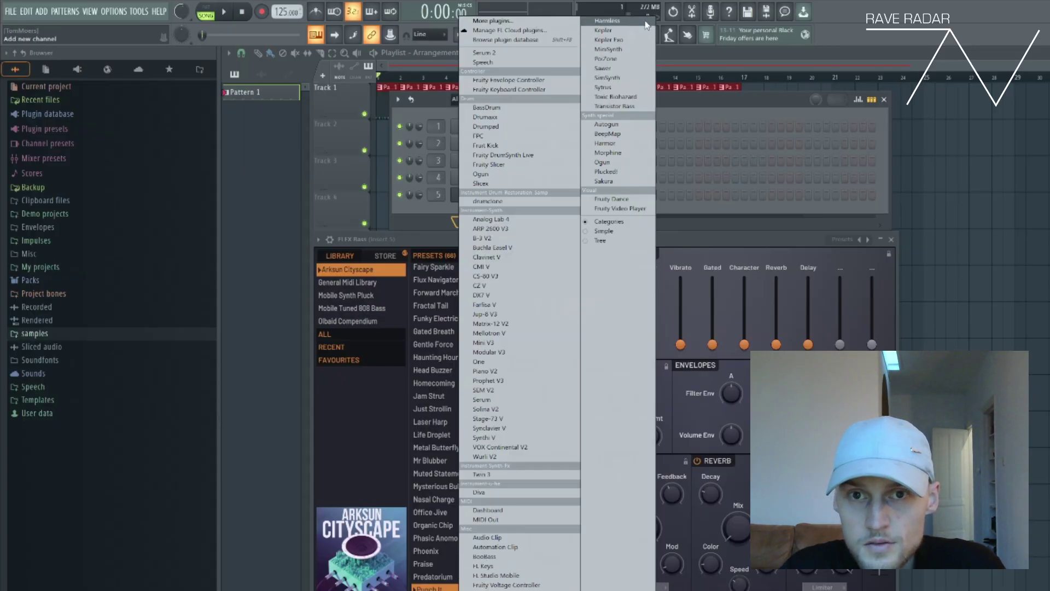
click(620, 77)
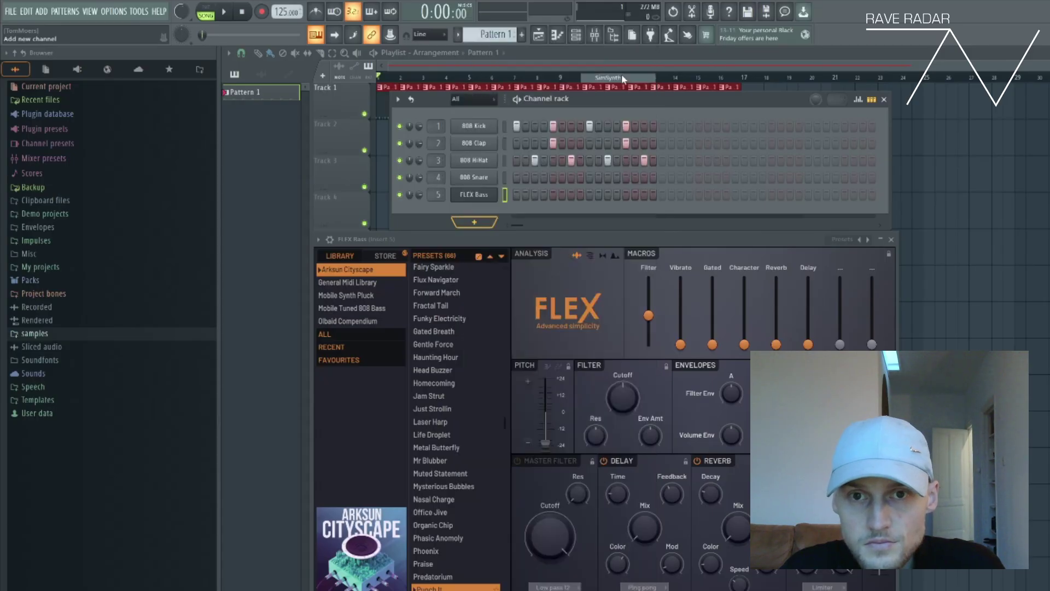
click(501, 167)
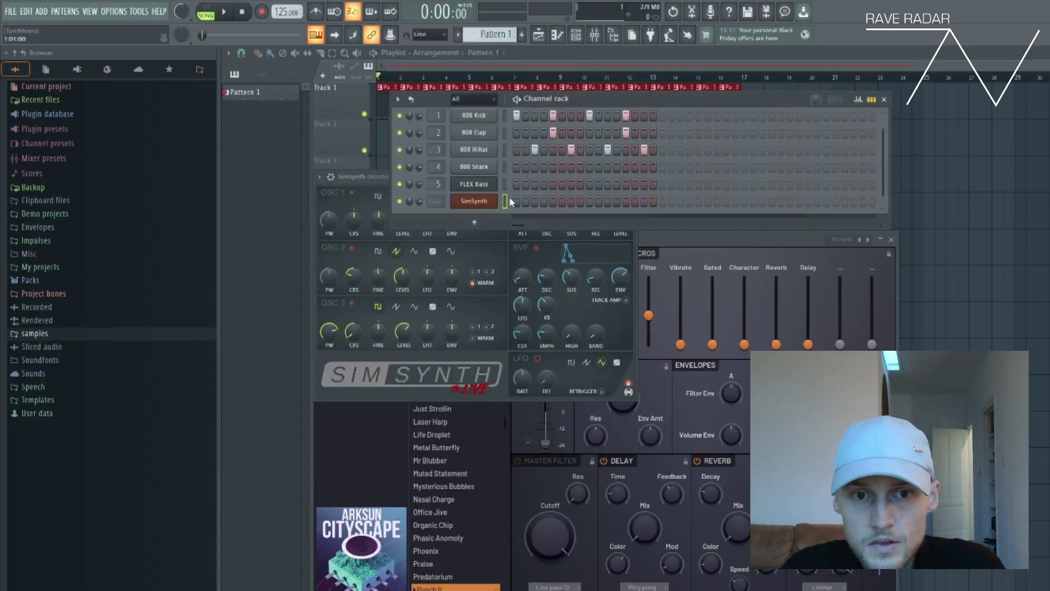
click(684, 238)
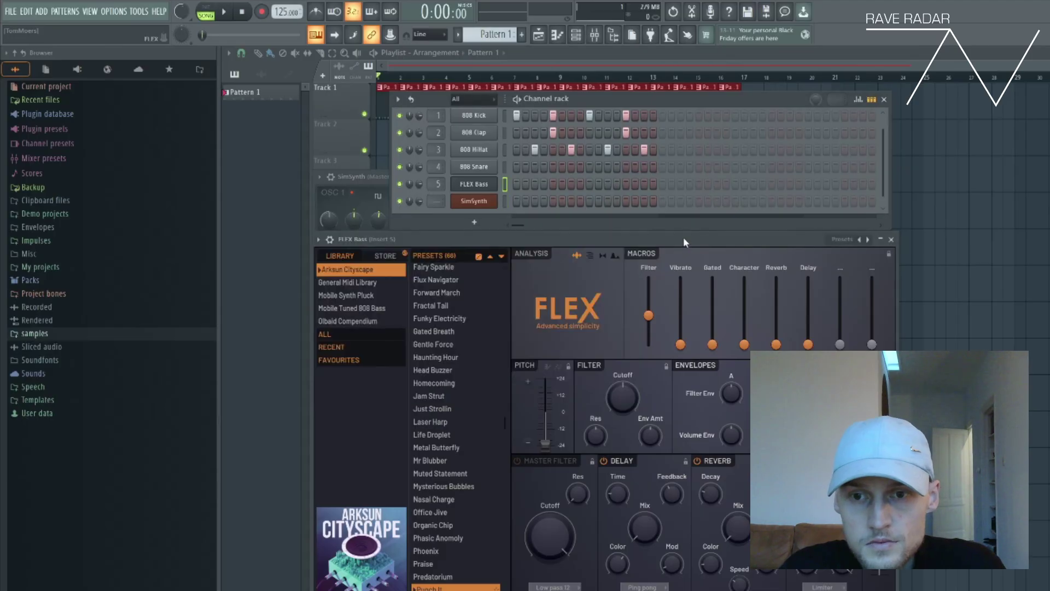
click(891, 239)
drag(365, 178, 641, 176)
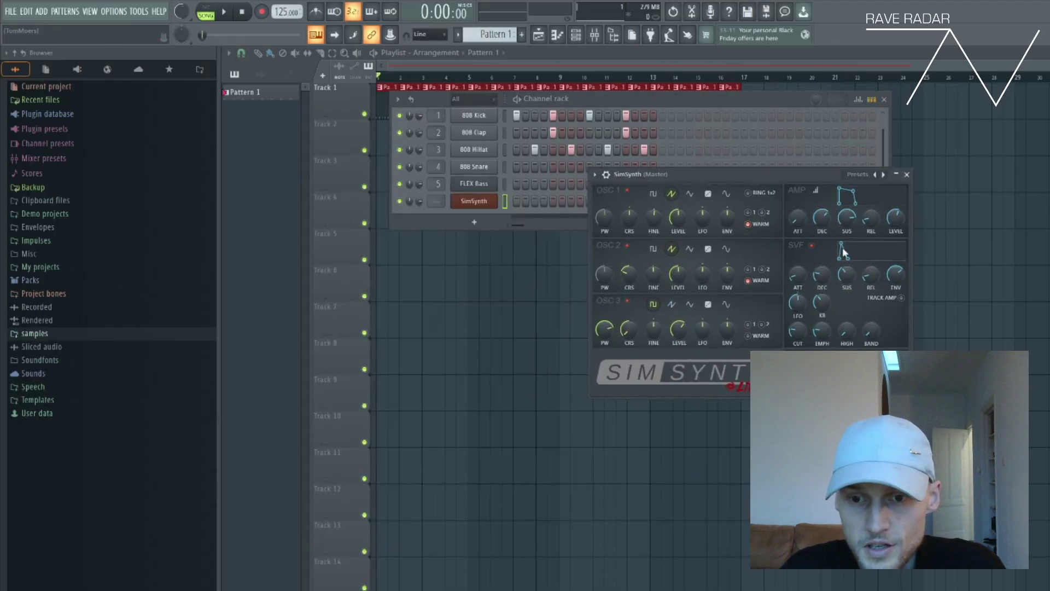
click(906, 175)
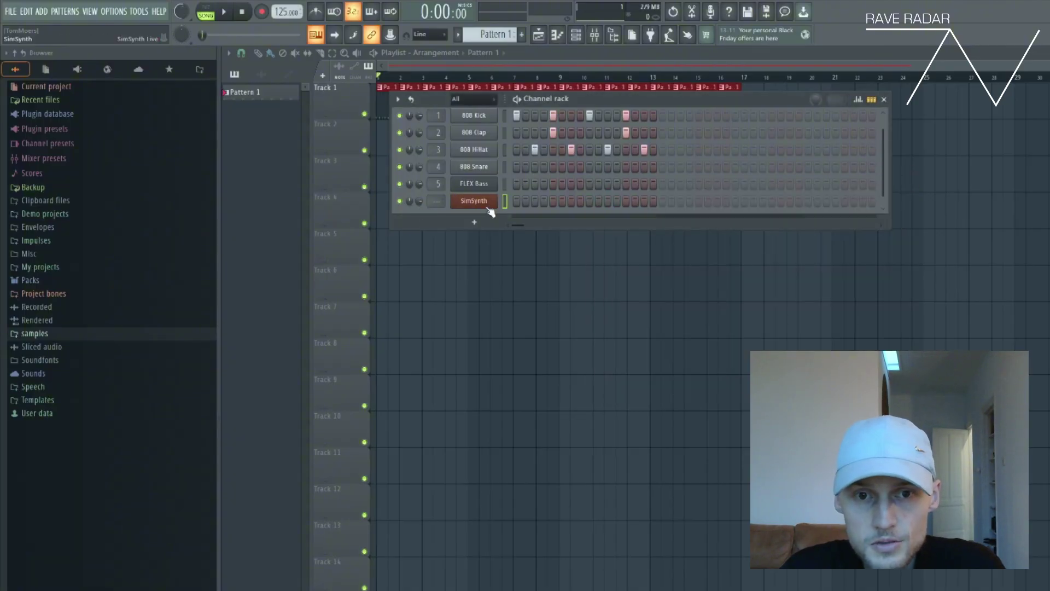
- Open the SimSynth channel's piano roll, review the playlist and channel rack, and return to the piano roll
right_click(471, 203)
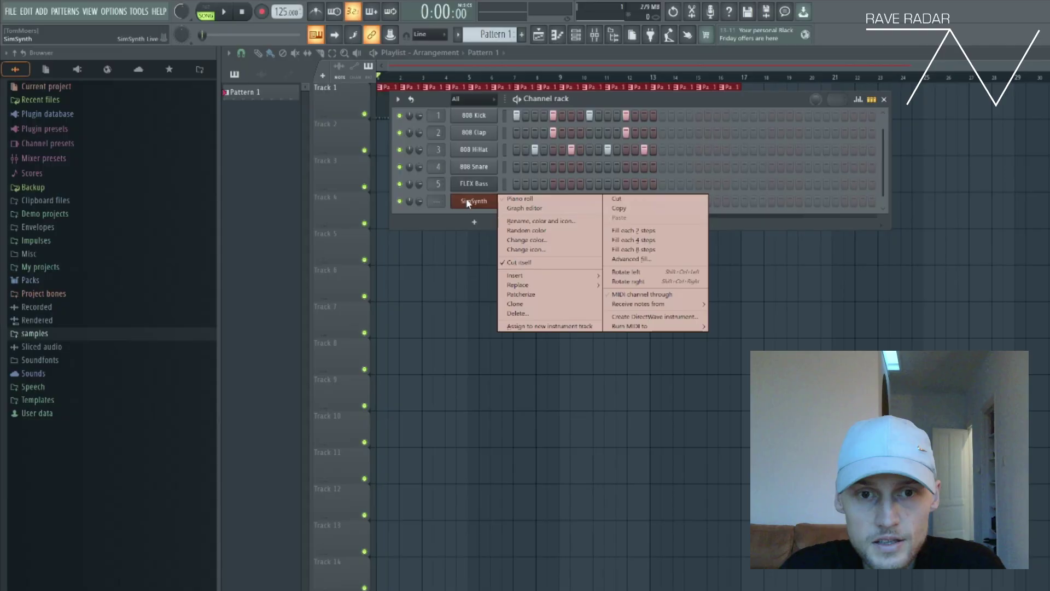
click(542, 202)
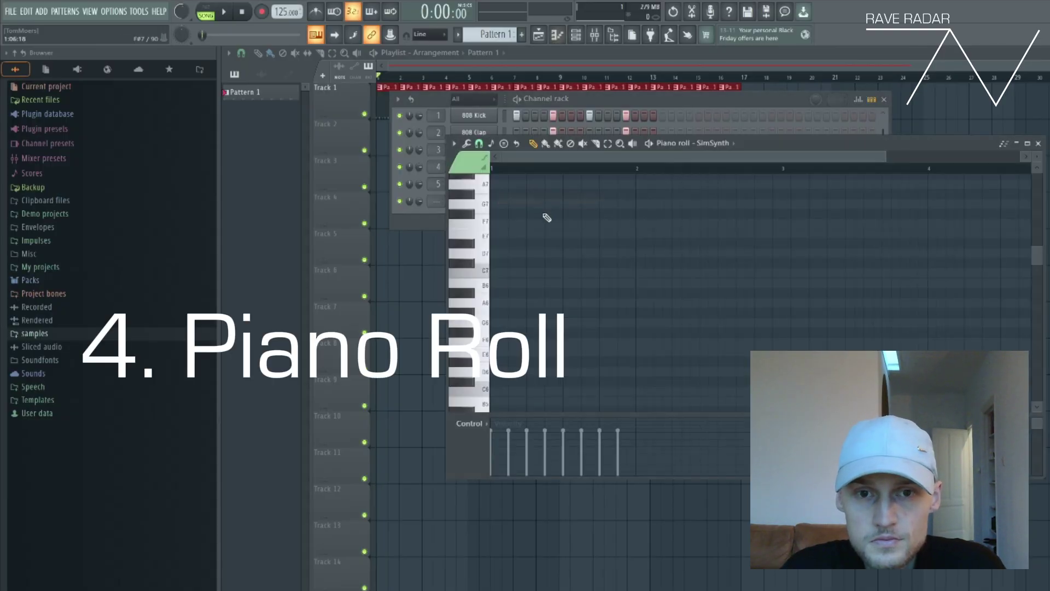
click(541, 38)
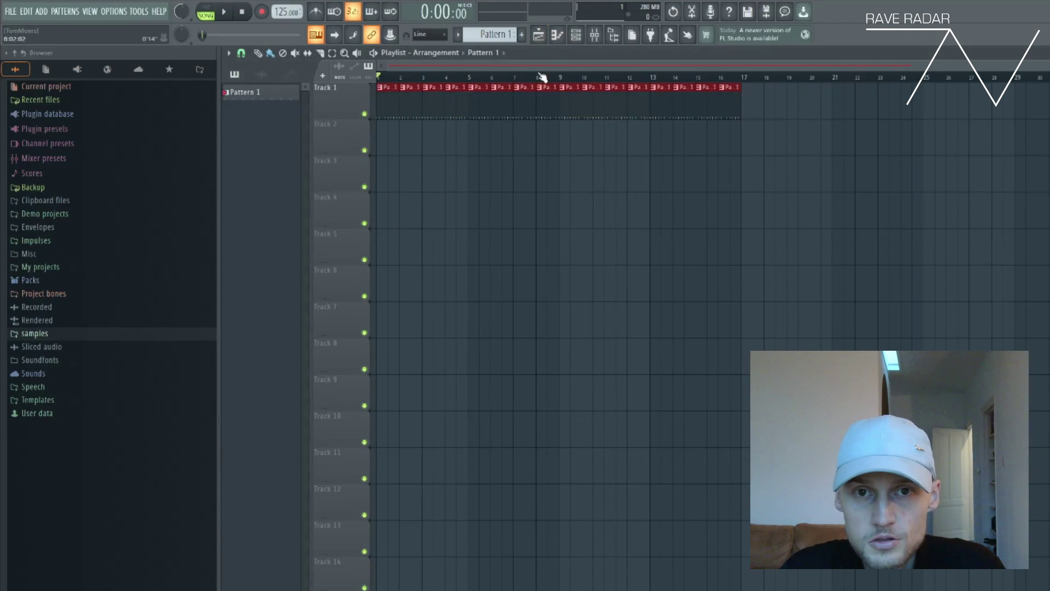
click(577, 36)
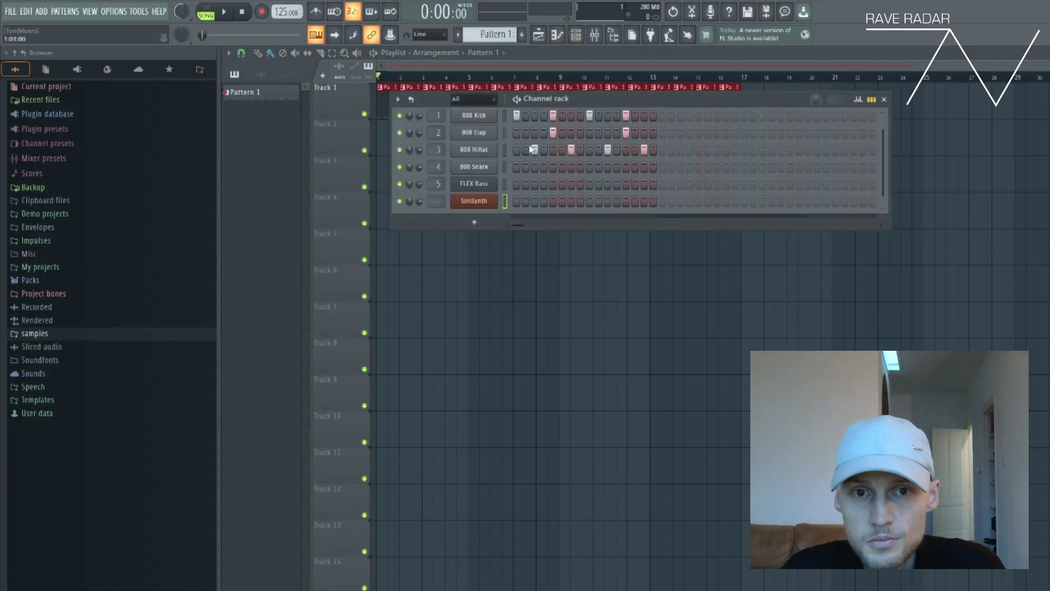
click(559, 38)
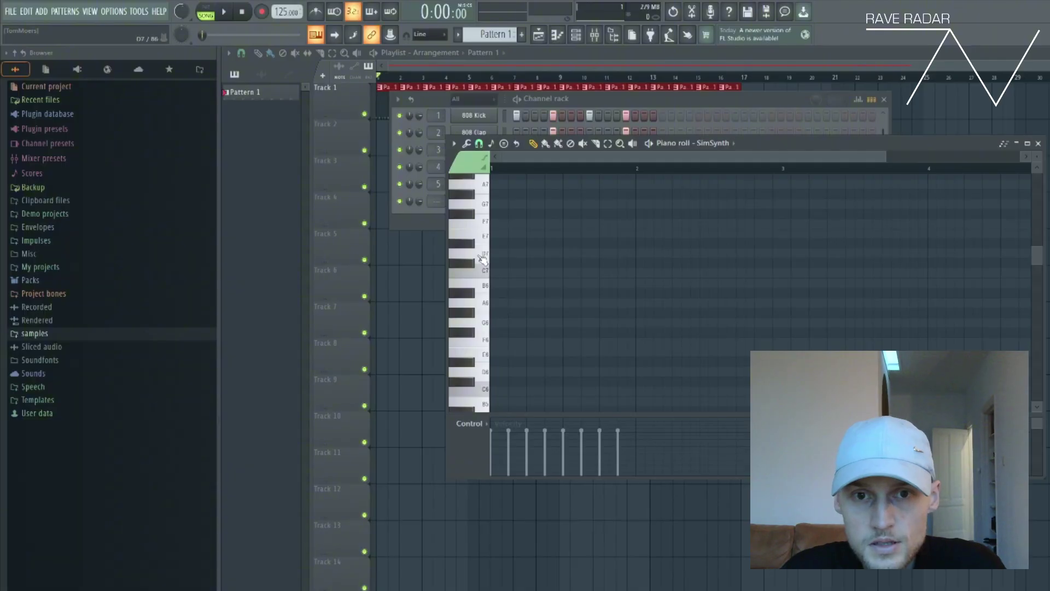
- Draw consecutive two-step notes C5, E5, G5, A5 and B5 from bar 1 in the SimSynth piano roll
drag(777, 146, 779, 171)
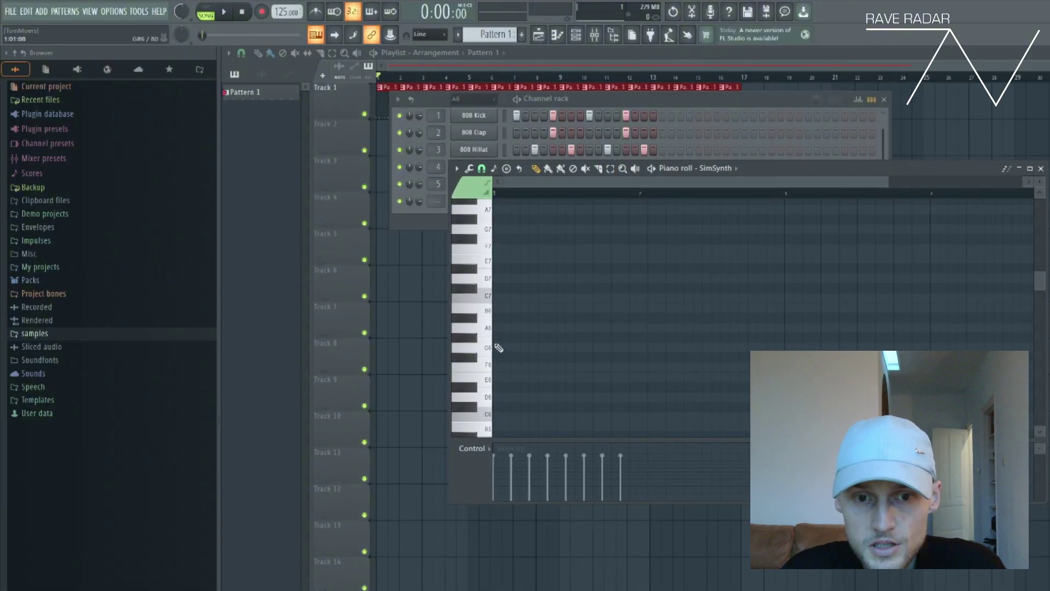
scroll(487, 364, down, 6)
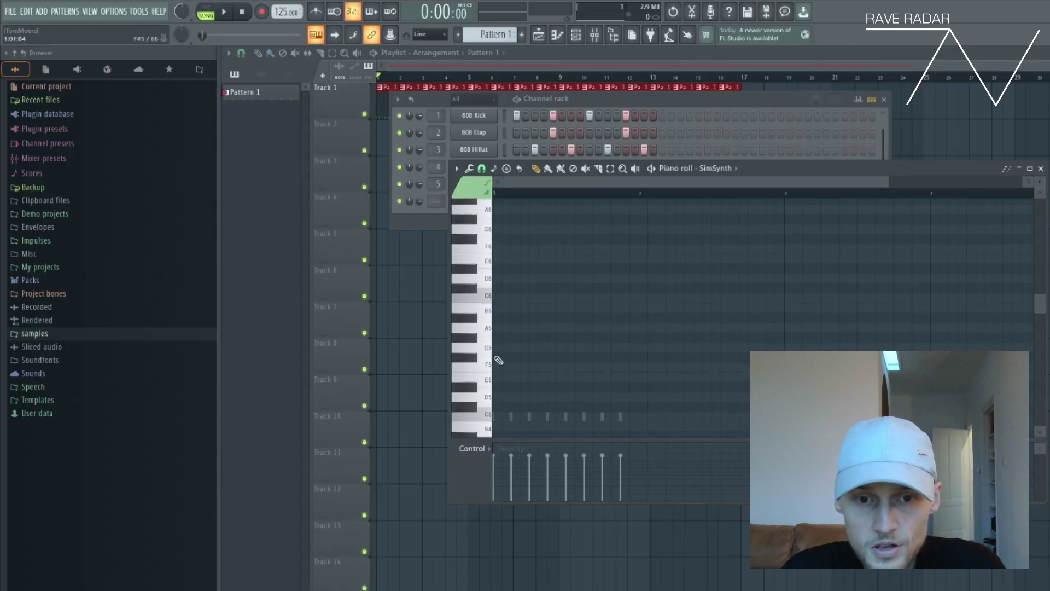
click(495, 357)
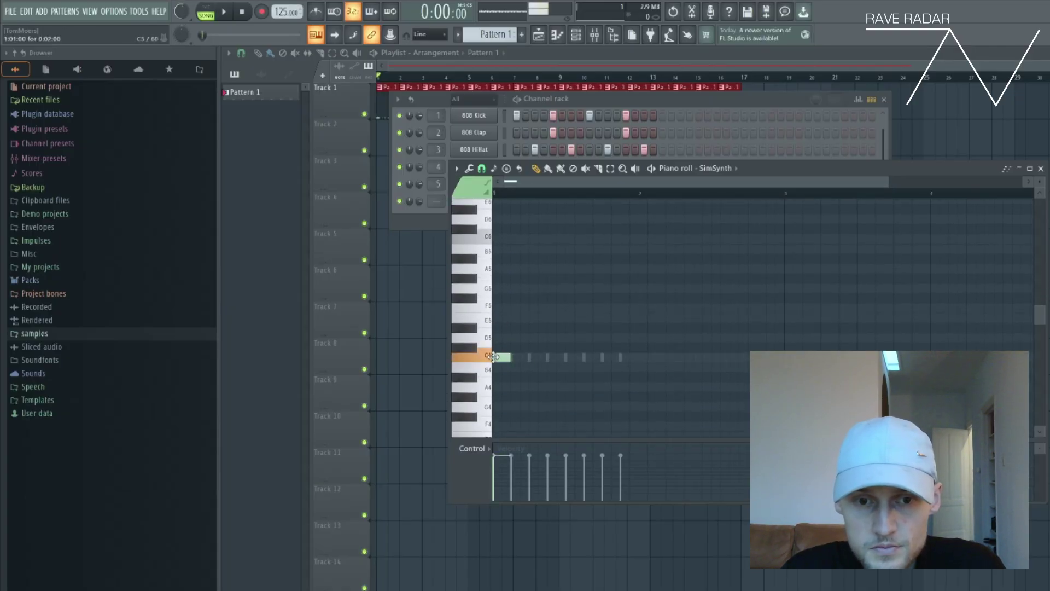
click(514, 319)
click(532, 289)
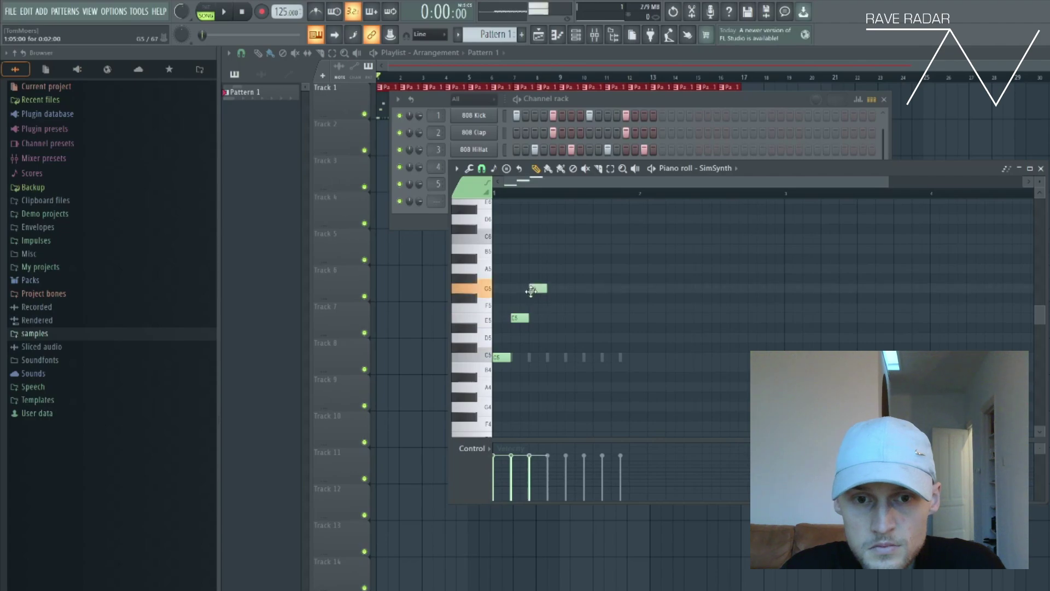
click(554, 268)
click(573, 249)
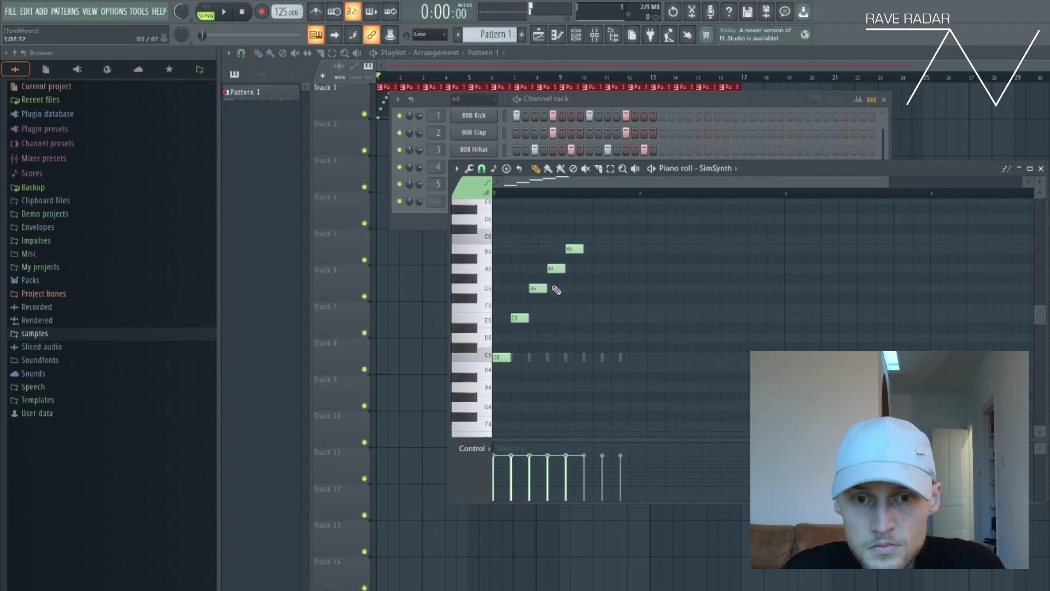
- Replace the second note with D#5 and add descending notes A5, G5 and D#5 after the B5
right_click(518, 319)
click(514, 328)
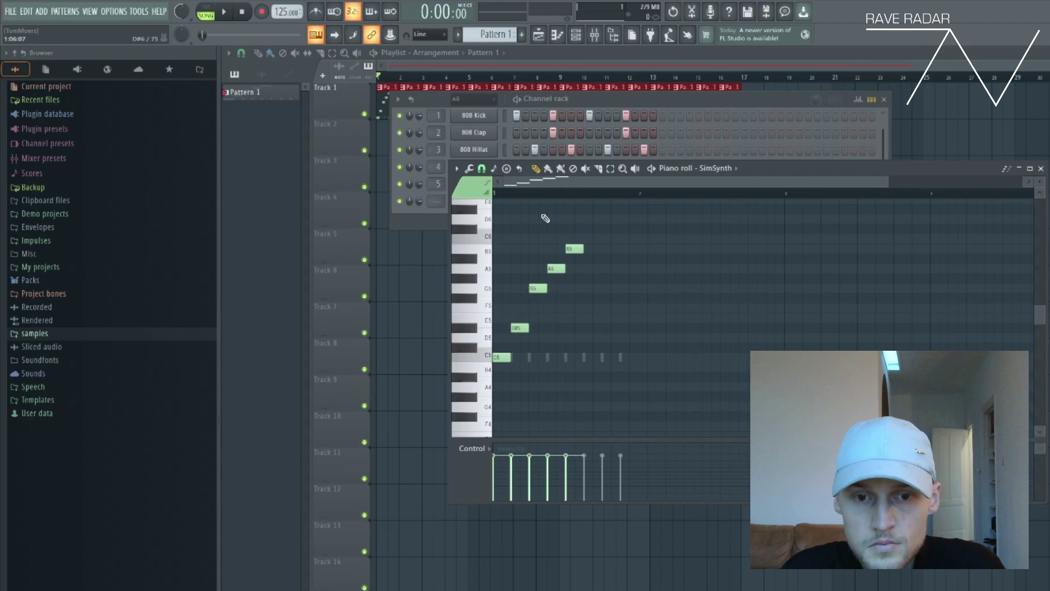
click(588, 268)
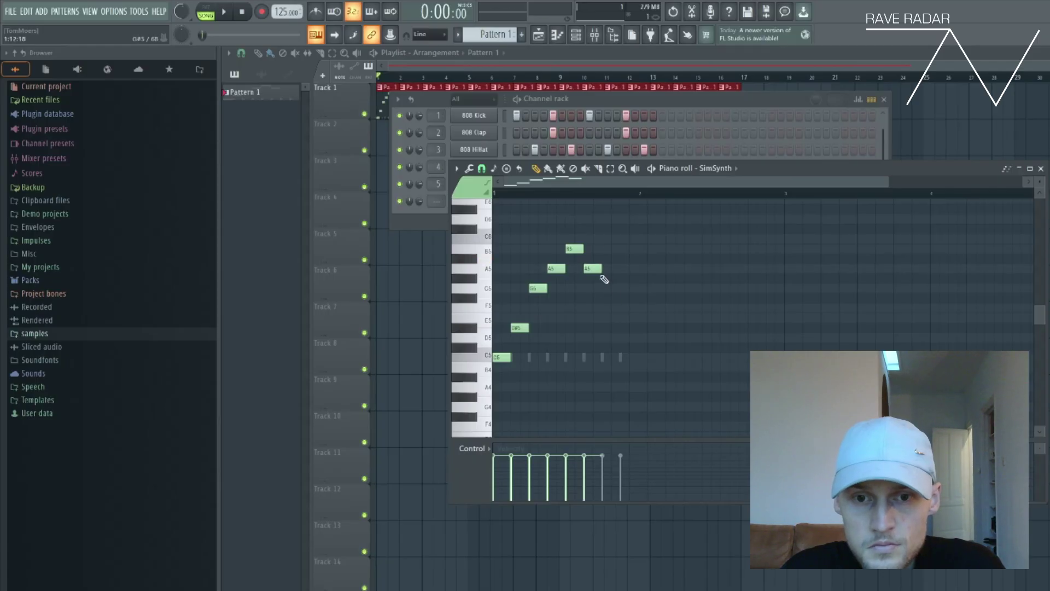
click(606, 288)
click(623, 328)
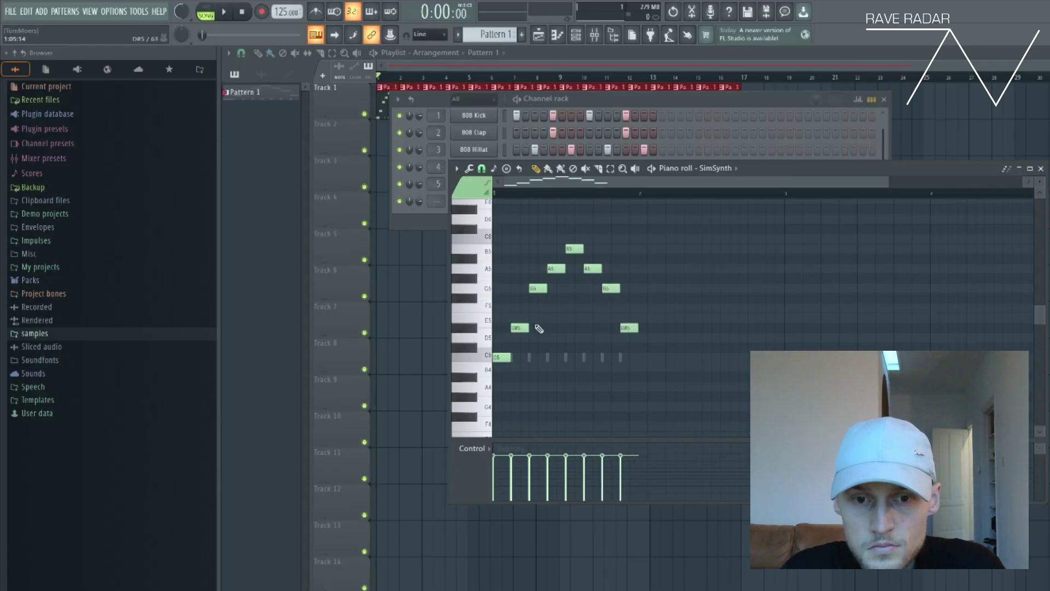
- Replace the fourth note of the melody, A5, with G#5
click(509, 357)
click(535, 288)
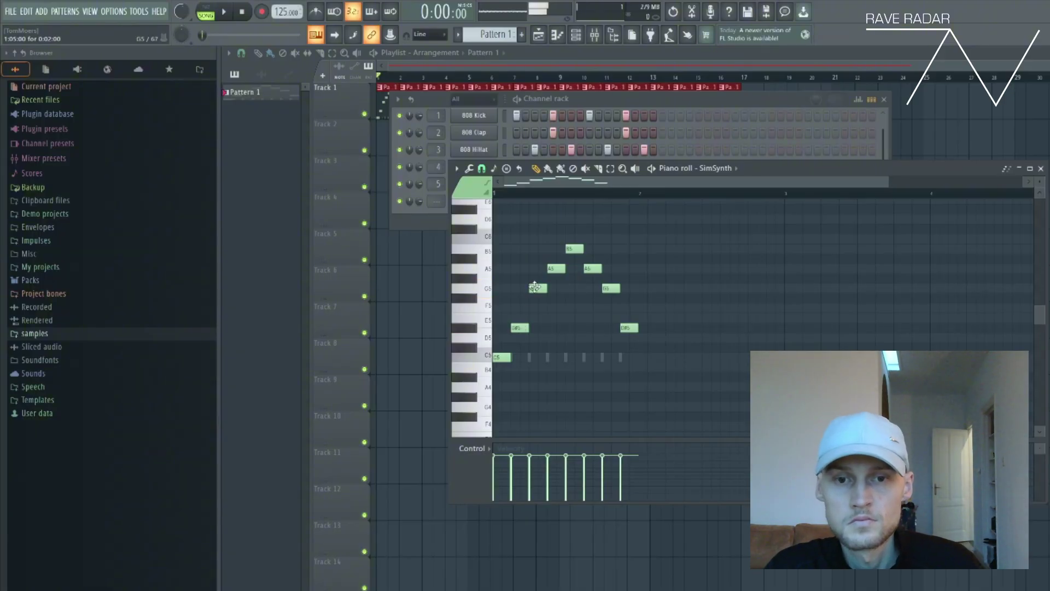
right_click(557, 269)
click(553, 279)
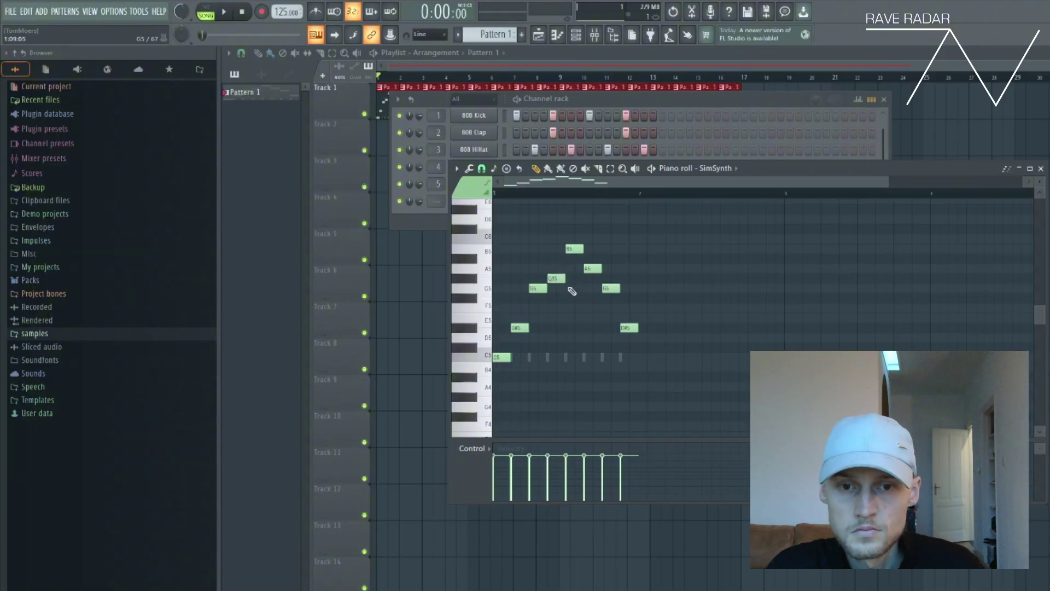
- Replace the melody's last four notes with G5, D#5 and C5 in descending order after the G#5
click(572, 289)
right_click(574, 249)
right_click(592, 269)
click(588, 328)
click(608, 357)
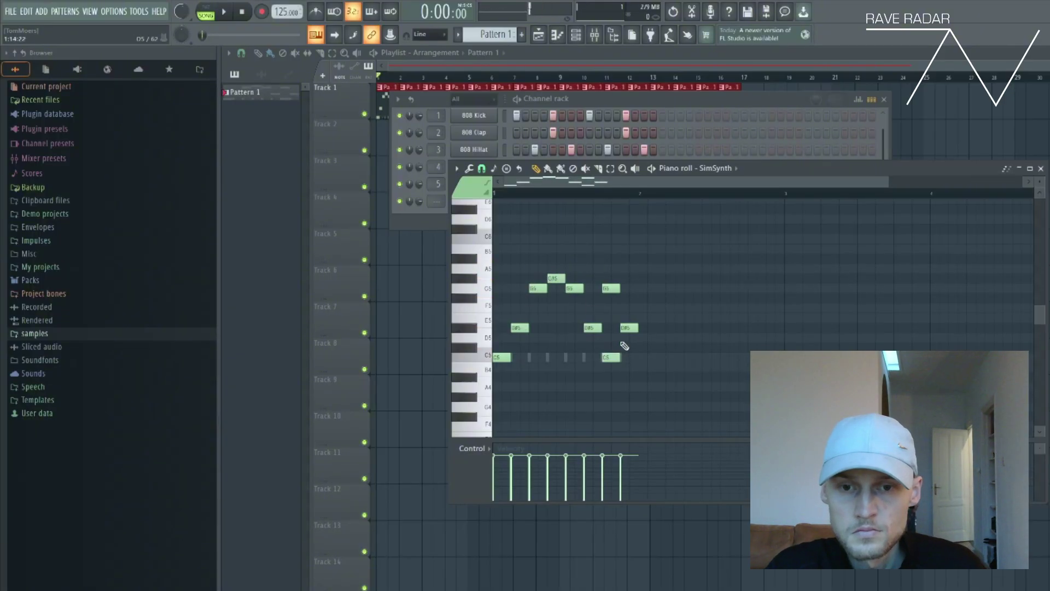
right_click(624, 327)
right_click(607, 288)
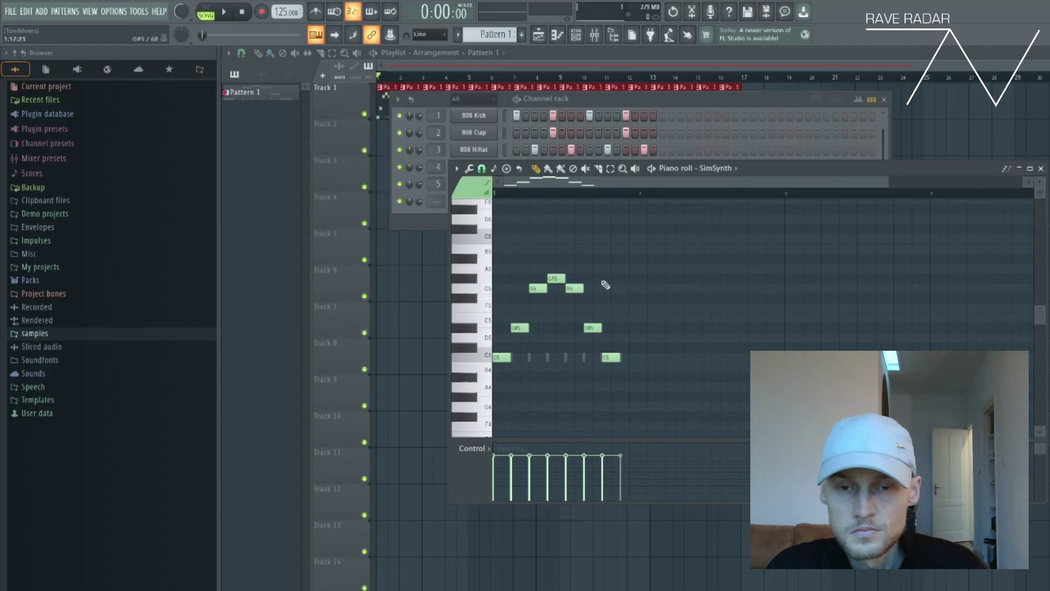
- Cut the SimSynth channel's notes out of Pattern 1
click(596, 104)
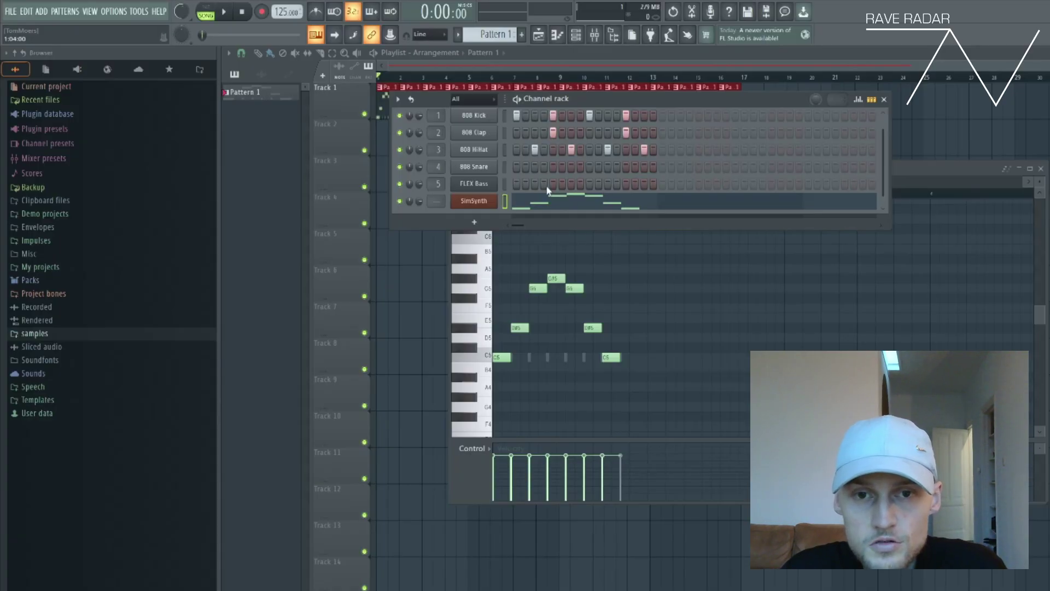
right_click(481, 203)
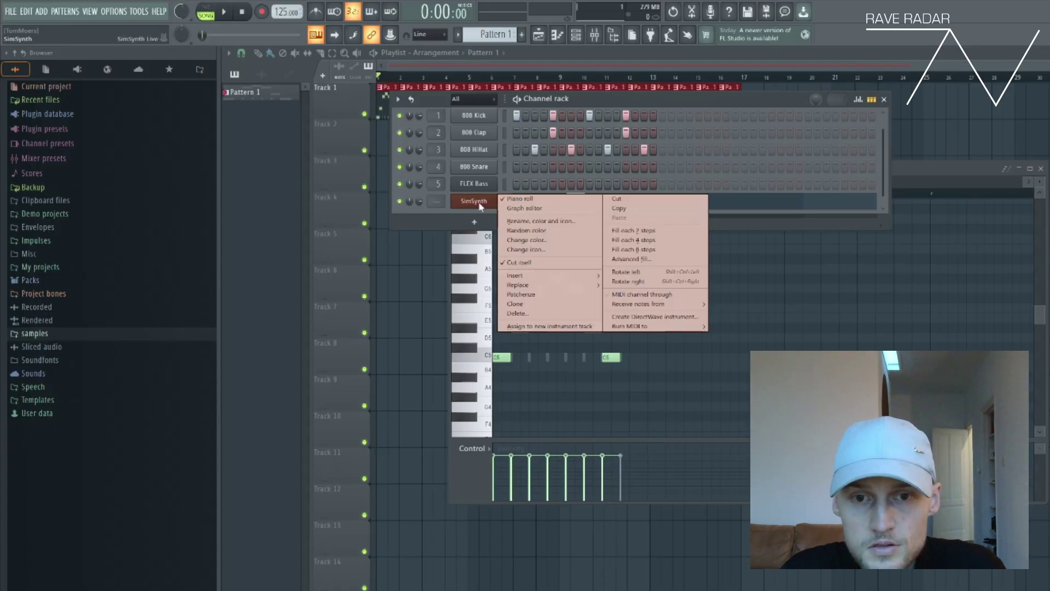
click(642, 199)
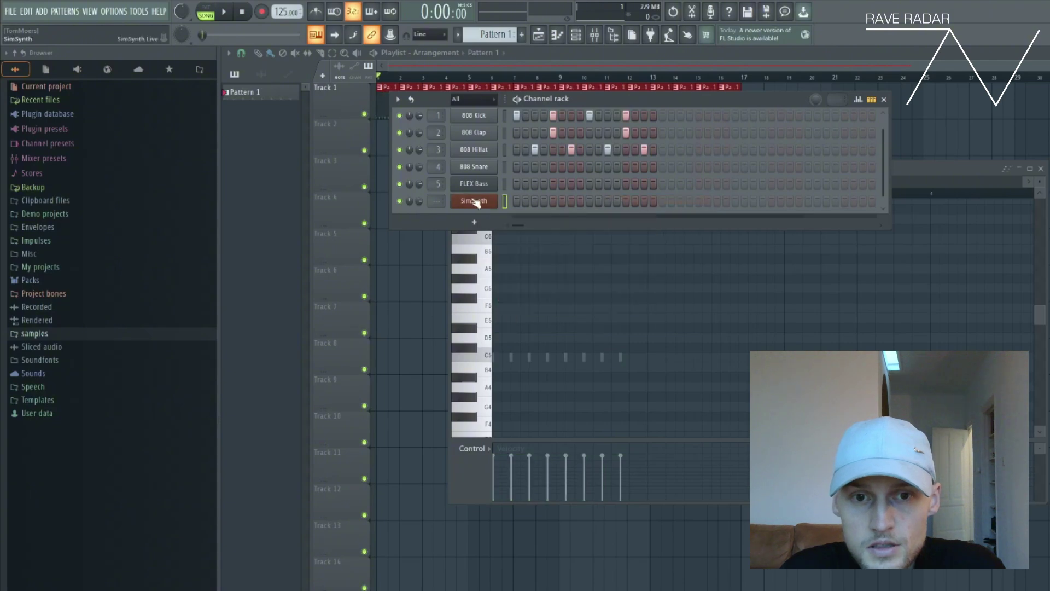
- Create a new pattern named Pattern 2 and paste the cut notes into its SimSynth channel
click(523, 35)
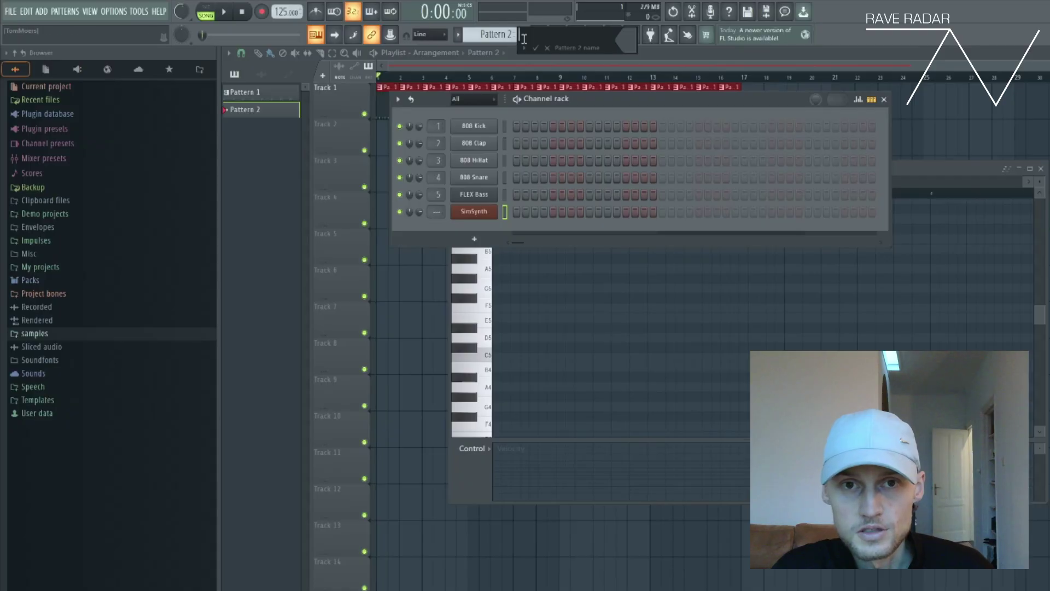
key(Return)
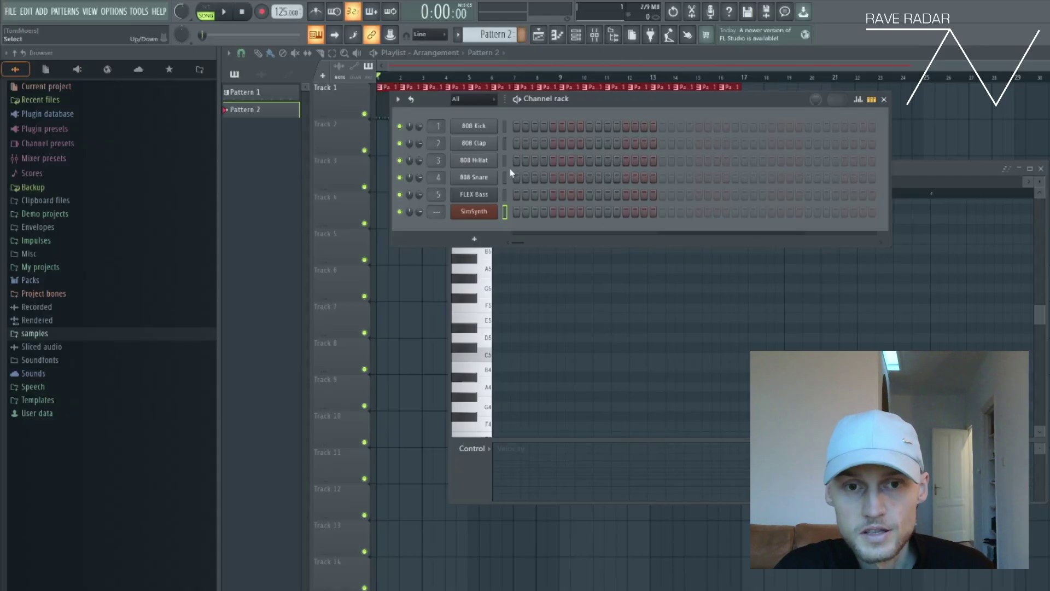
right_click(493, 219)
mouse_move(547, 213)
click(629, 227)
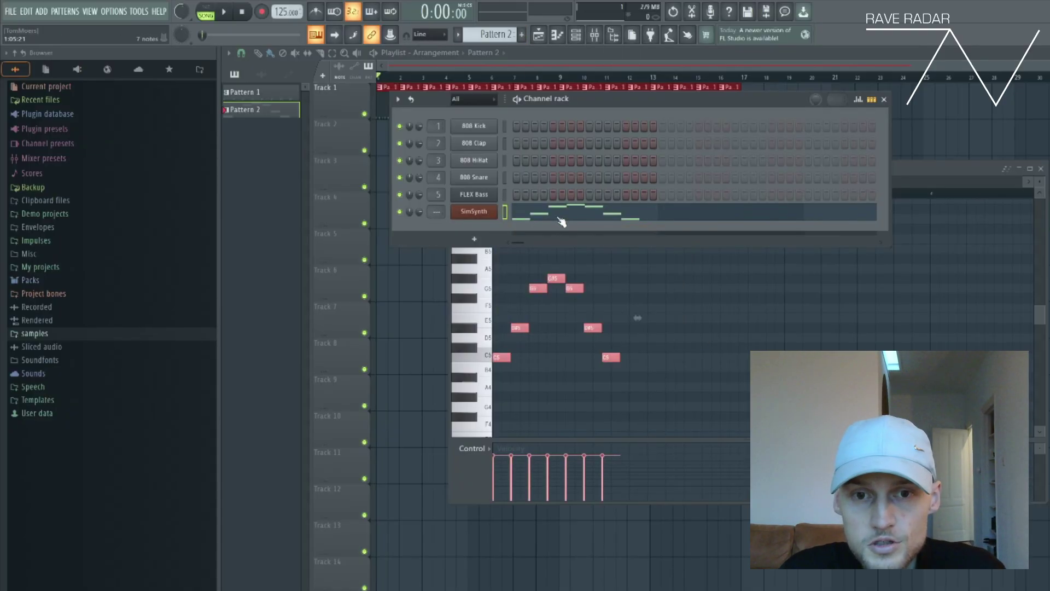
- Paint Pattern 2 clips along Track 2 of the playlist from bar 1 through bar 16 and play the arrangement briefly
click(538, 34)
drag(389, 142, 722, 136)
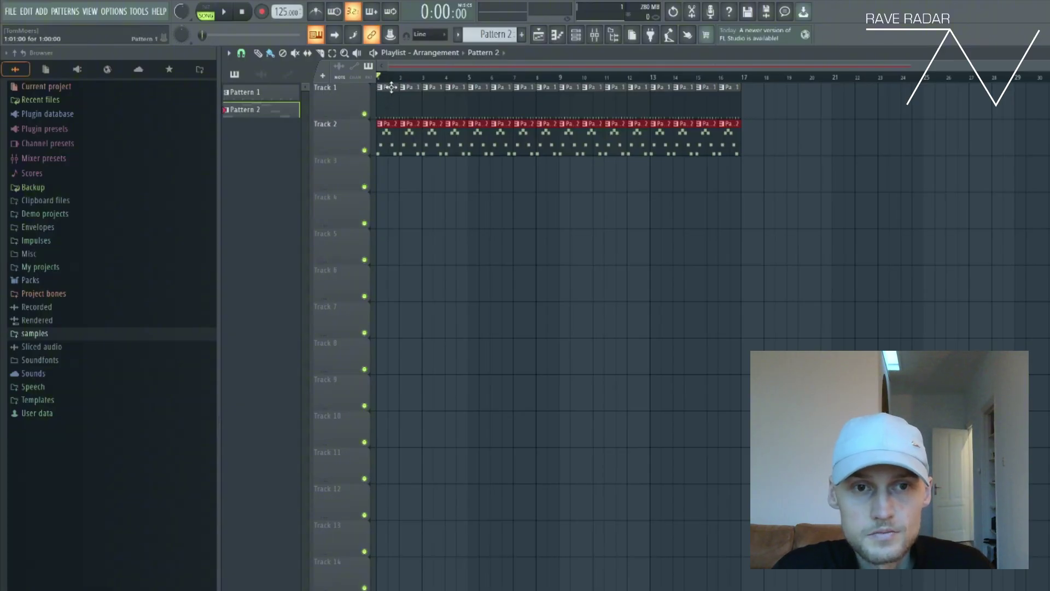
key(space)
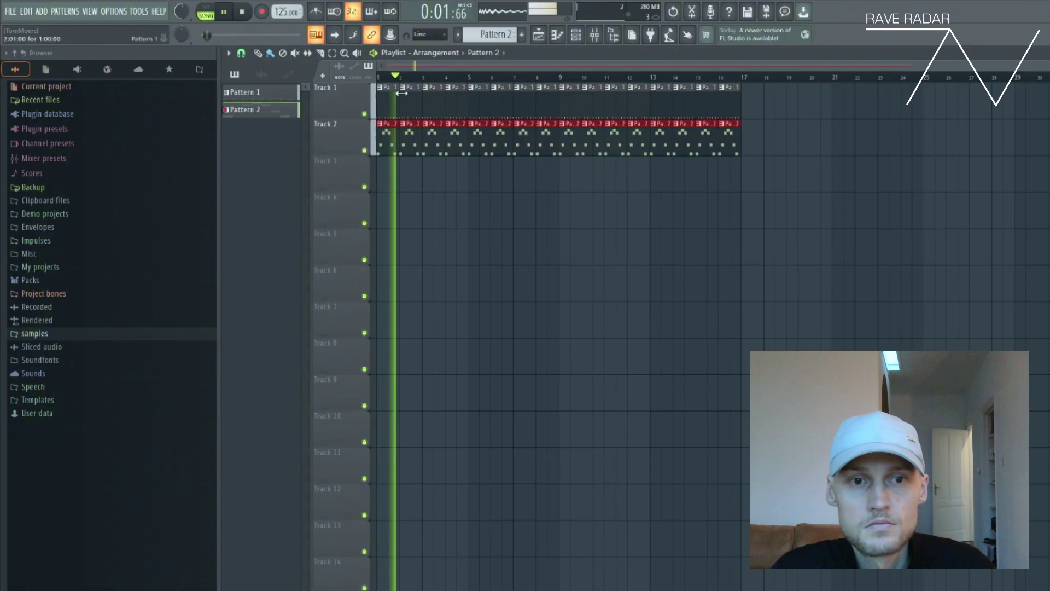
click(244, 16)
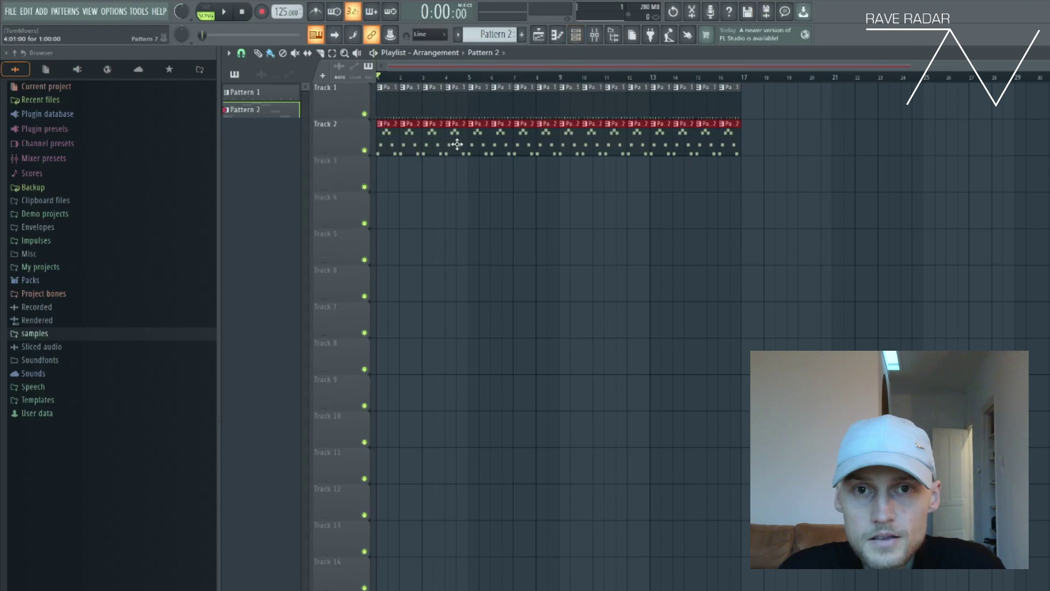
- View the channel rack and the mixer's insert tracks, and return to the playlist
click(576, 34)
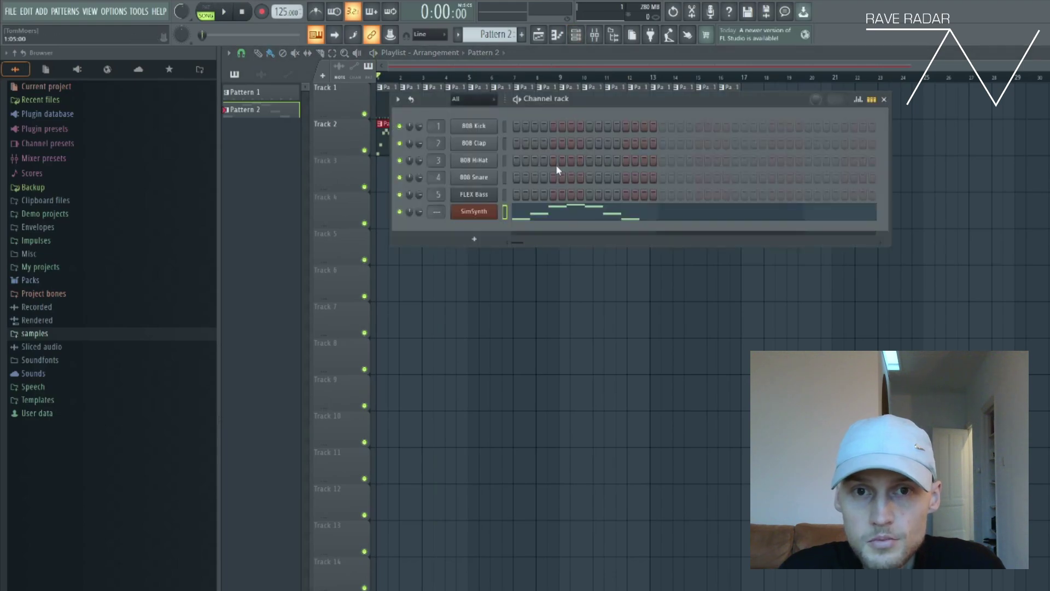
click(594, 36)
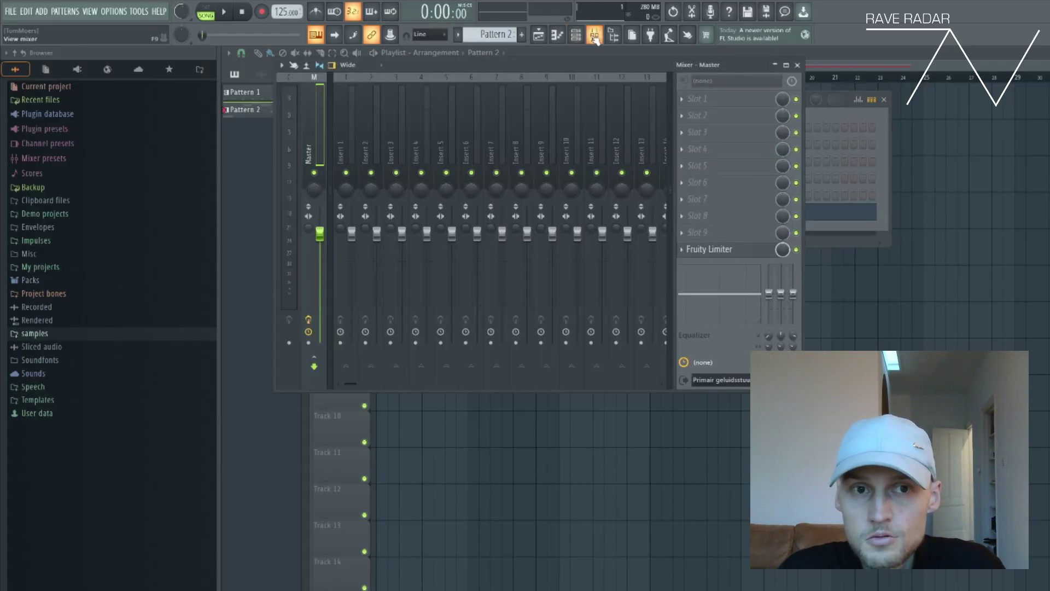
drag(483, 68, 543, 183)
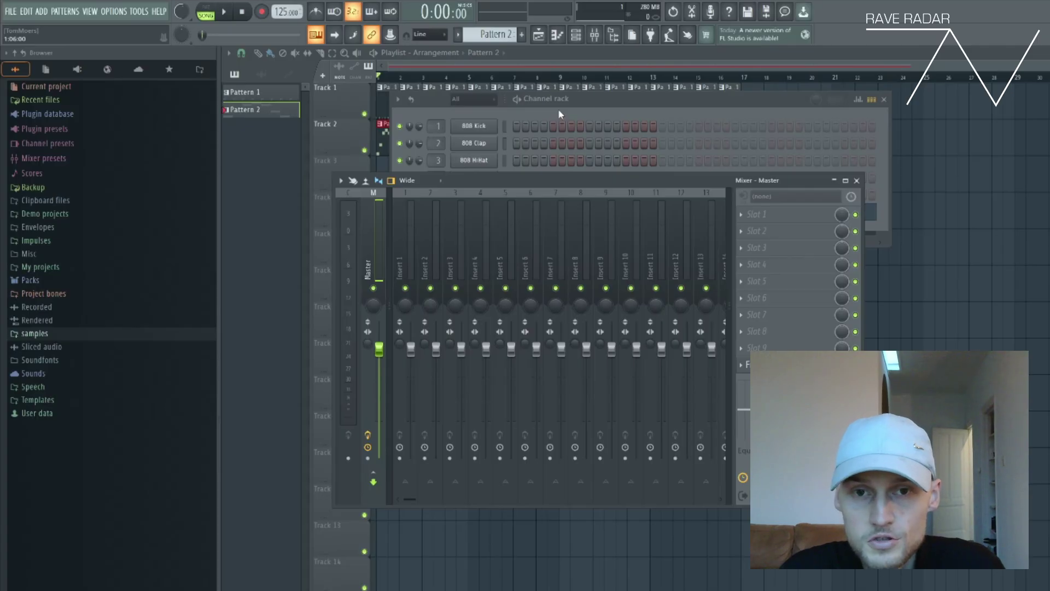
click(857, 180)
click(523, 64)
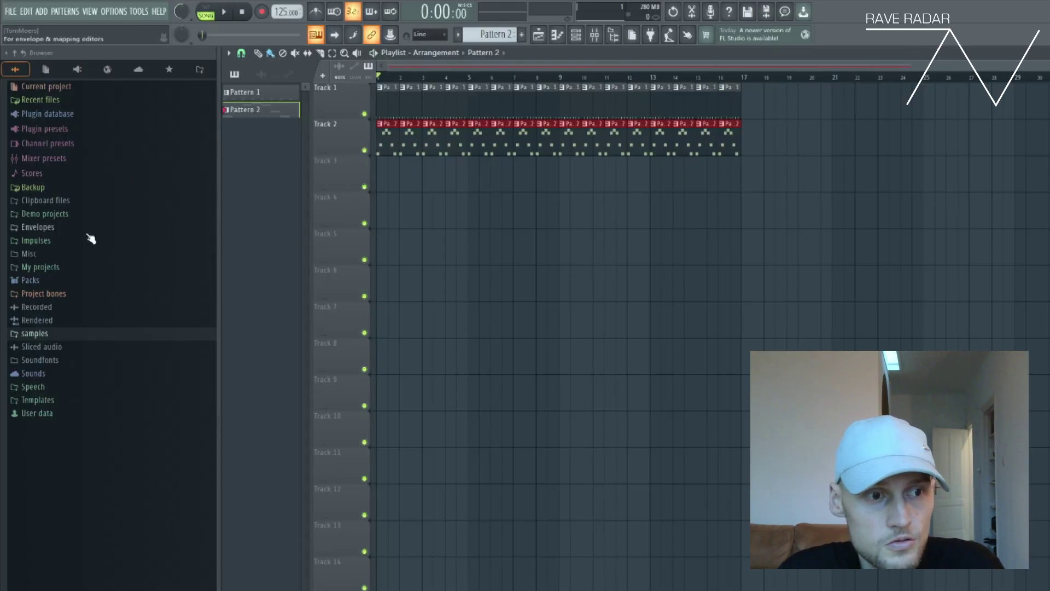
- Browse the samples folder and the Packs folder's Instruments and Guitar sounds in the browser
click(35, 334)
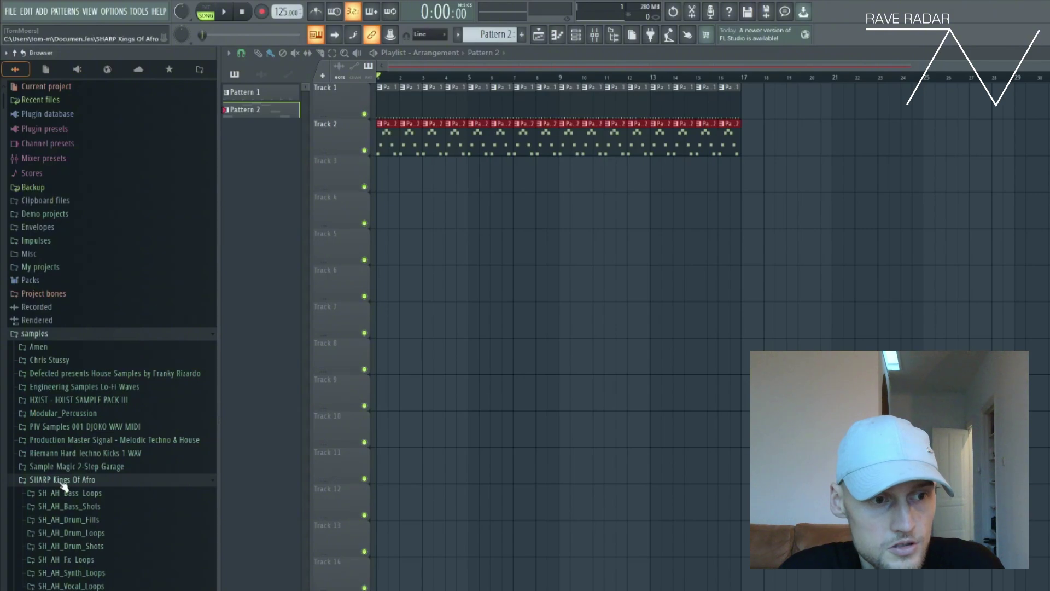
scroll(82, 466, down, 10)
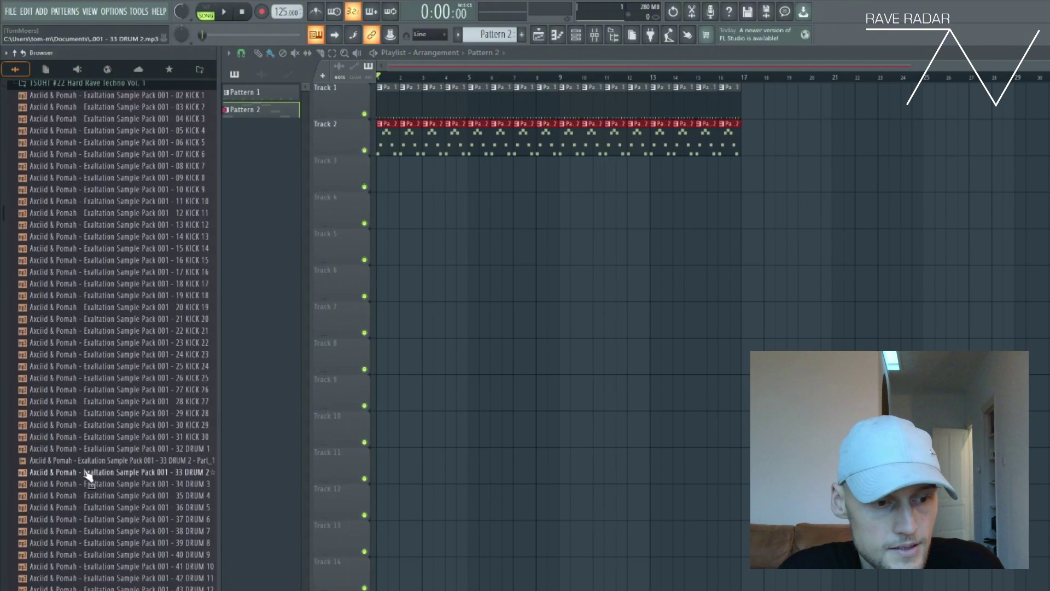
scroll(87, 471, up, 10)
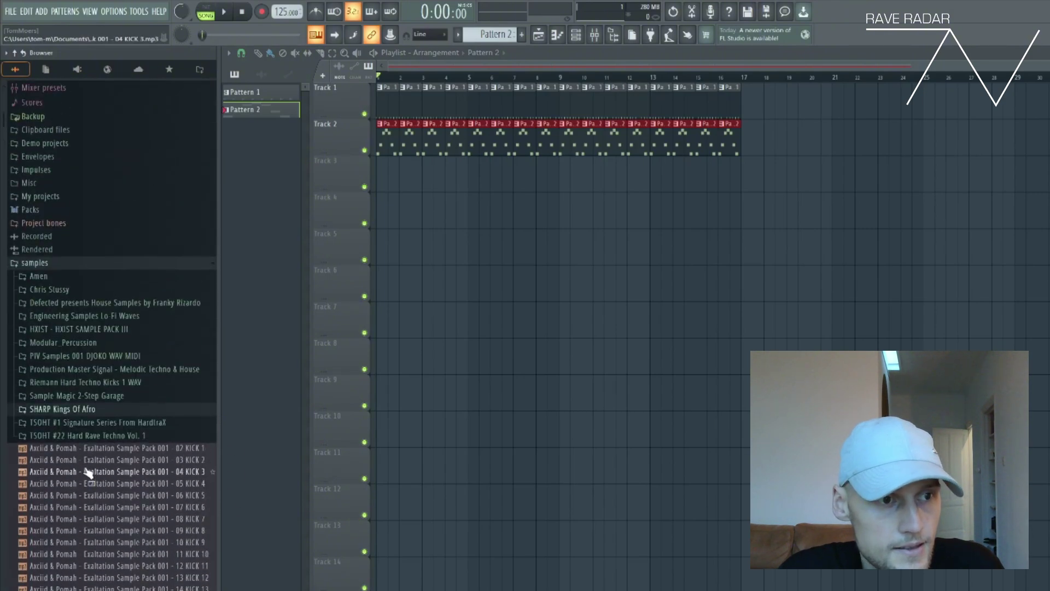
click(39, 267)
click(31, 280)
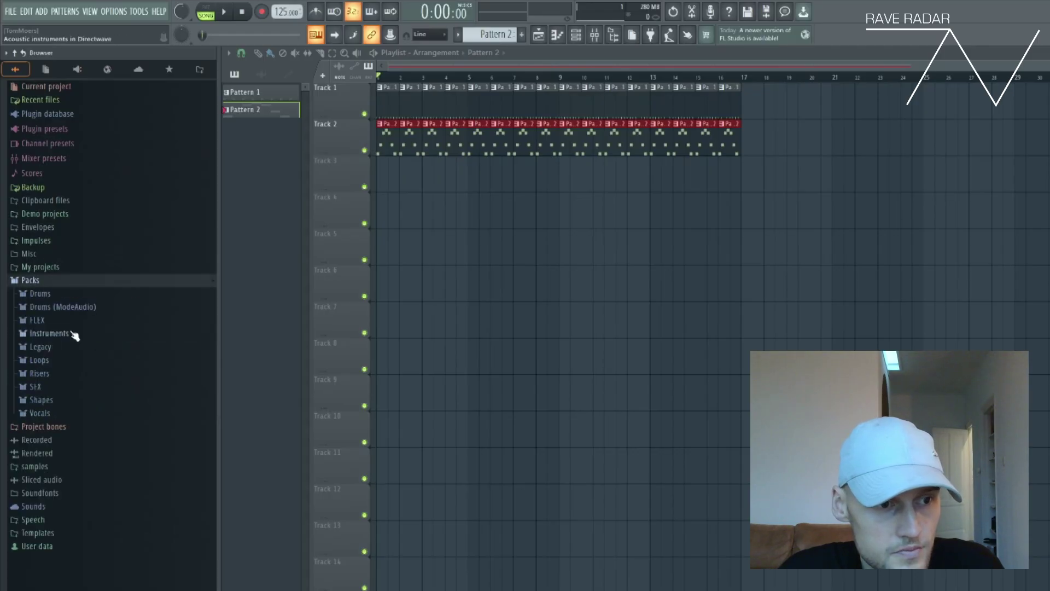
click(73, 334)
click(71, 360)
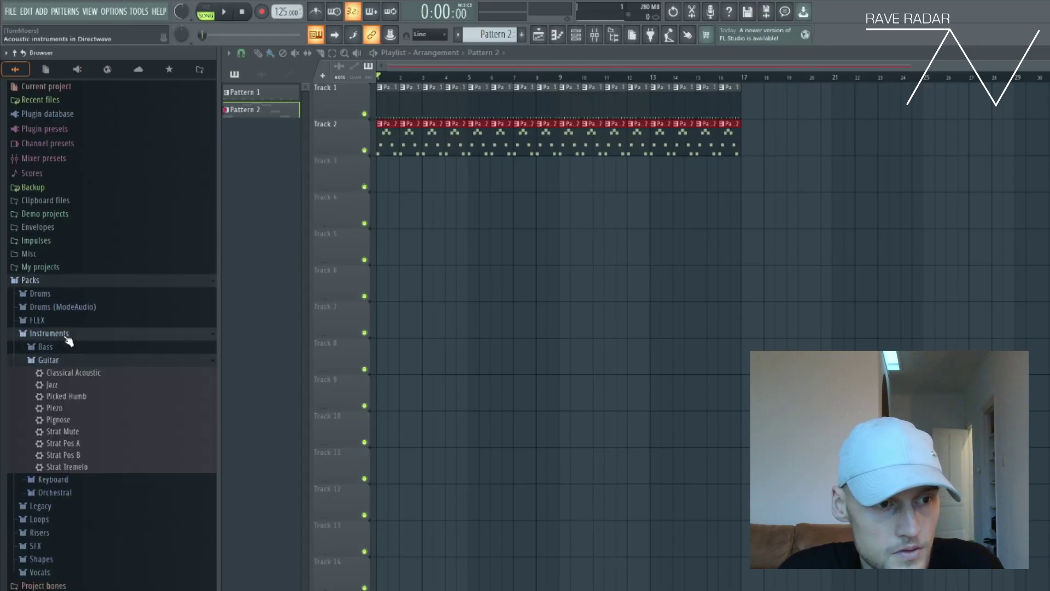
- Browse the Kicks folder of the Drums pack and preview several kick samples, including Grv Kick 17 and Minimal Kick 24
click(68, 334)
click(58, 296)
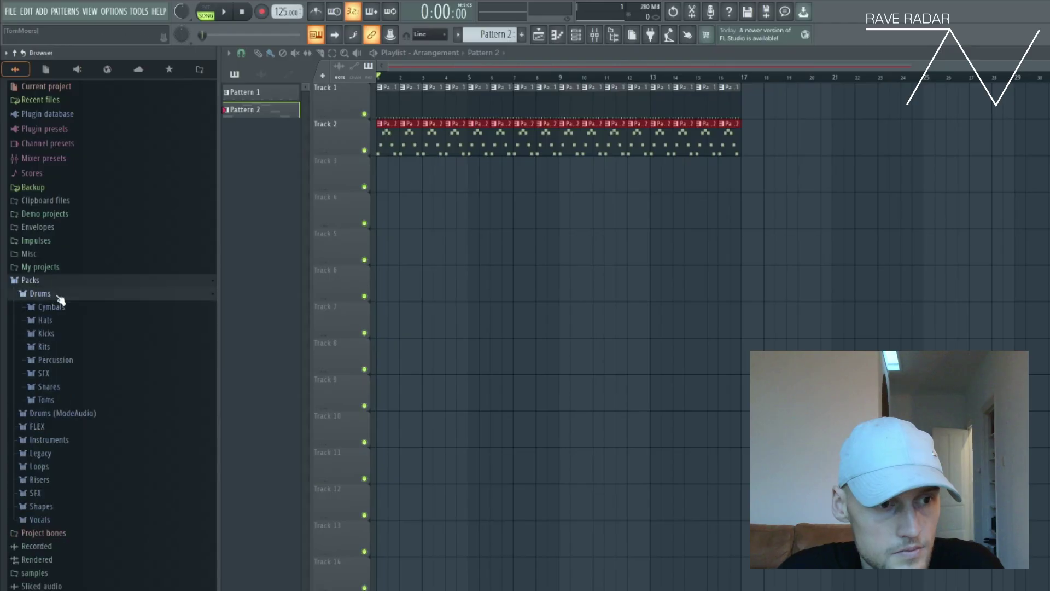
click(70, 334)
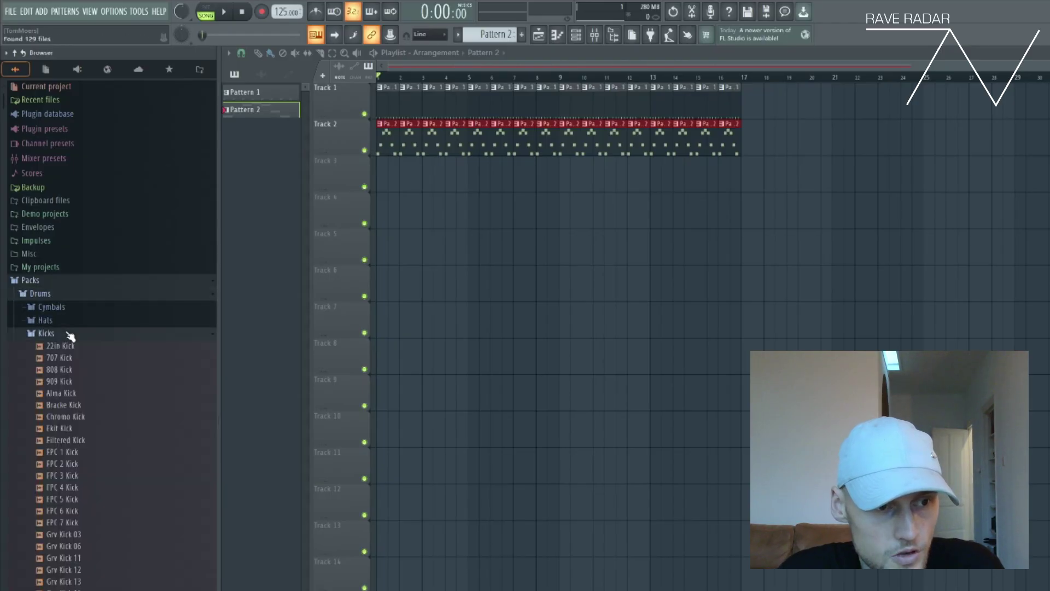
click(76, 370)
click(85, 416)
scroll(87, 415, down, 5)
click(87, 394)
scroll(93, 427, down, 5)
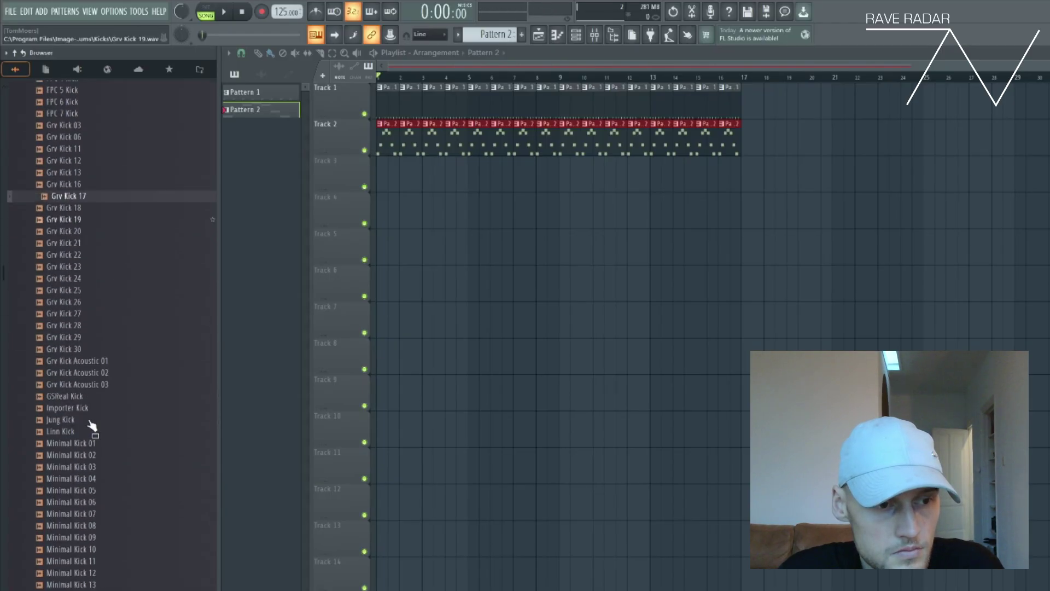
click(89, 420)
scroll(91, 421, down, 2)
click(91, 421)
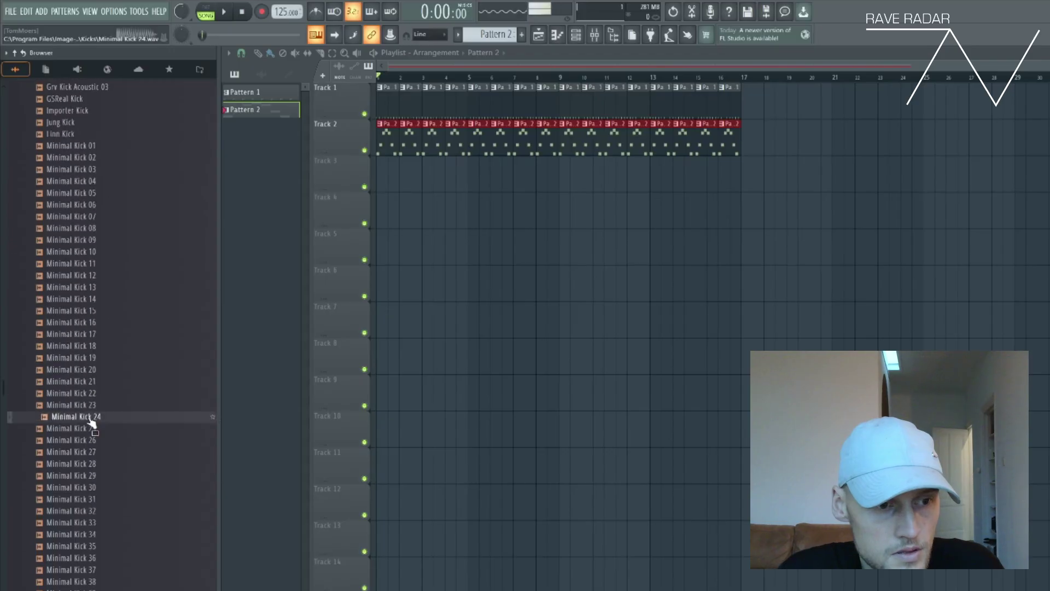
- Add Minimal Kick 24 to the channel rack as a new channel above 808 Kick, and replace the 808 Kick sample with it
click(576, 35)
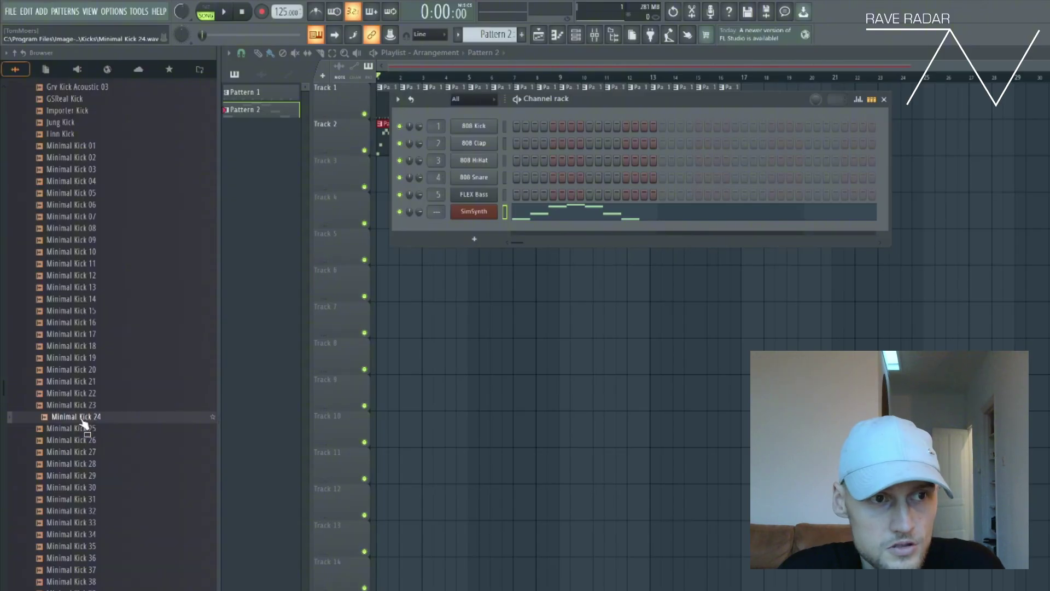
drag(83, 422, 496, 110)
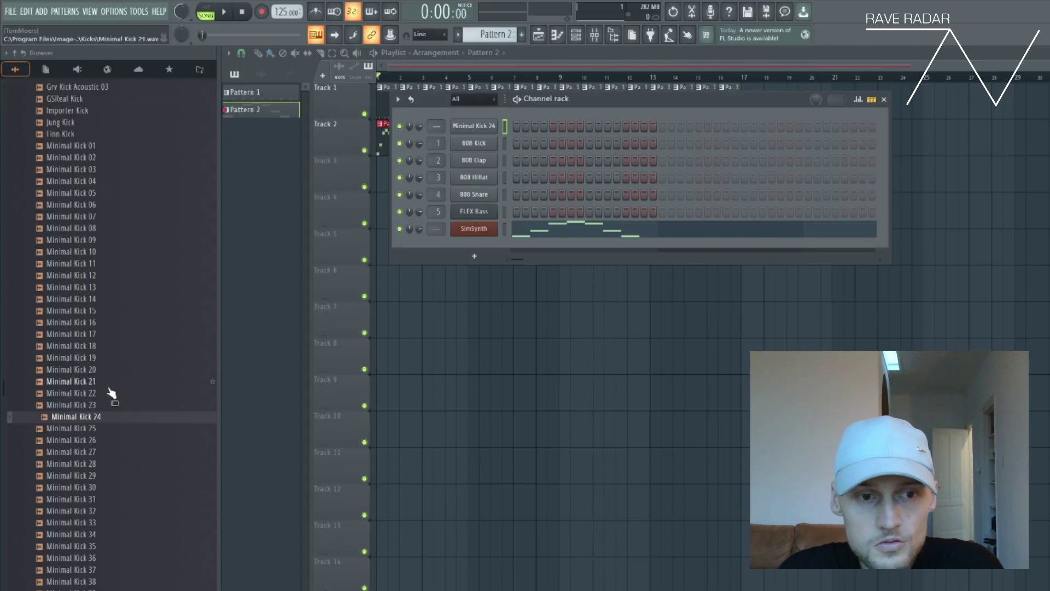
drag(84, 420, 488, 149)
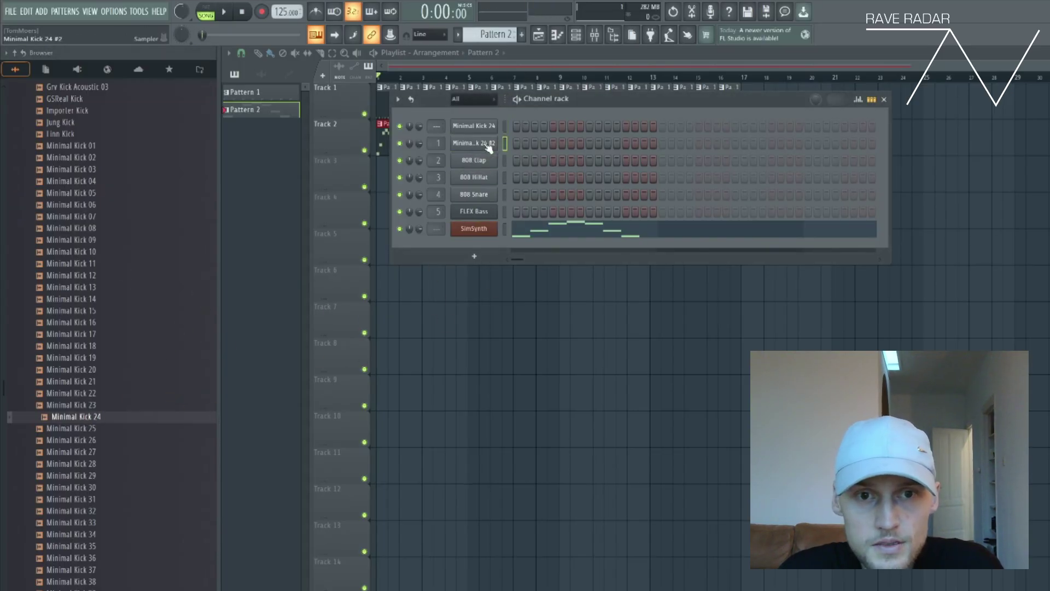
- Mute Track 2 in the playlist and play the arrangement with the replaced kick
click(467, 64)
click(365, 150)
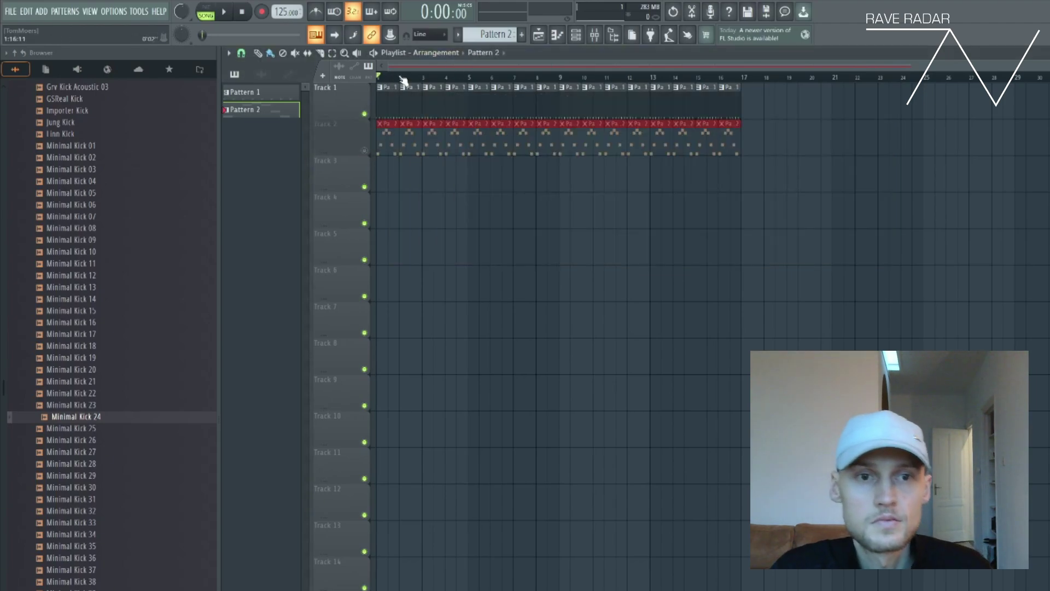
key(space)
- Show the channel rack, stop playback and create a new empty pattern named Pattern 3
click(576, 34)
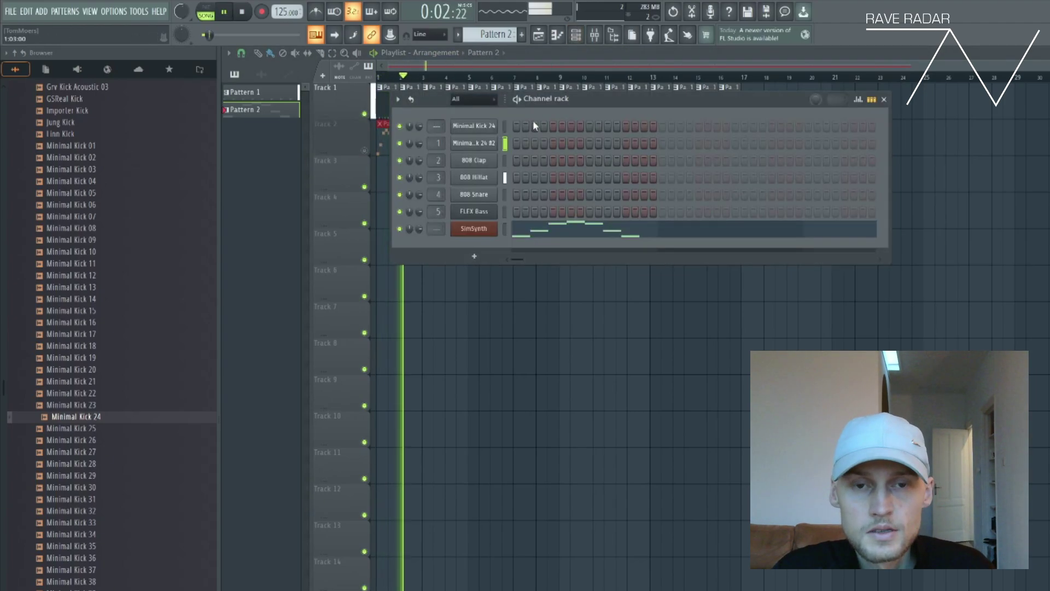
key(space)
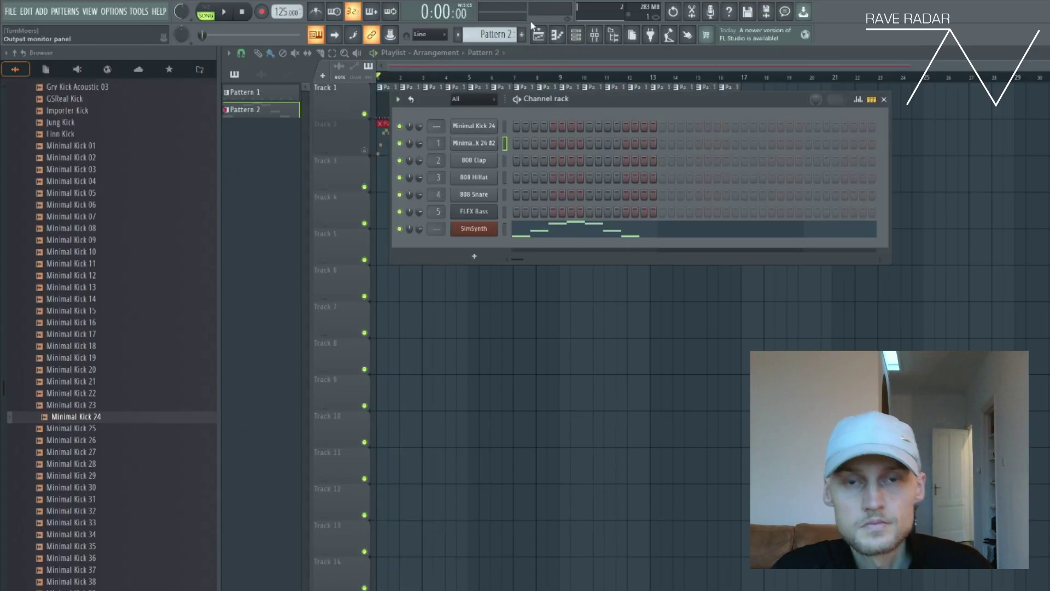
click(522, 35)
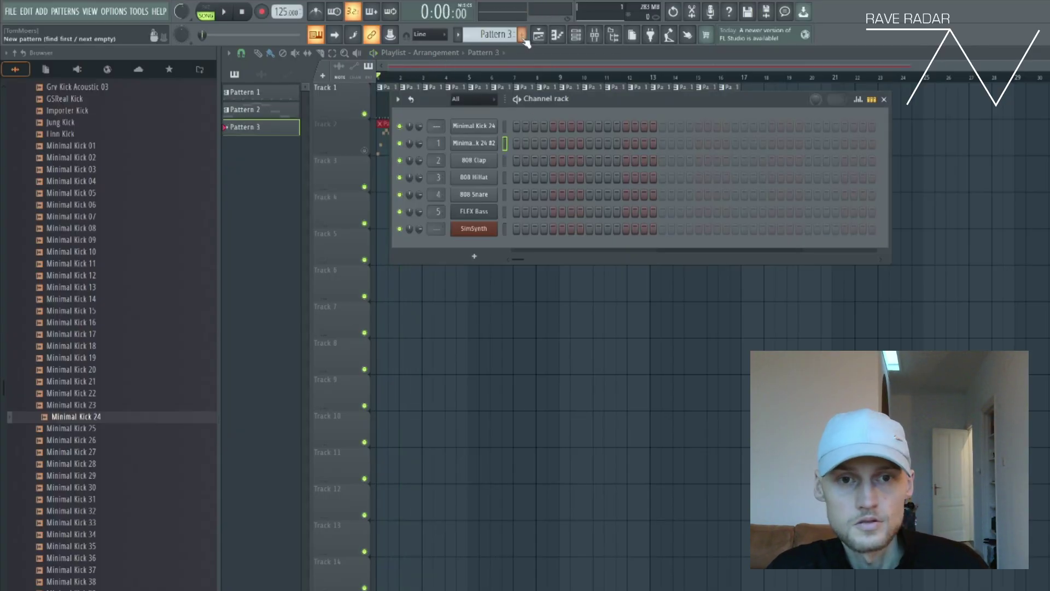
- Browse the SFX folder of the Drums pack and preview samples such as Importer Blang SFX and Toy Bird SFX
scroll(156, 297, up, 6)
scroll(137, 284, up, 10)
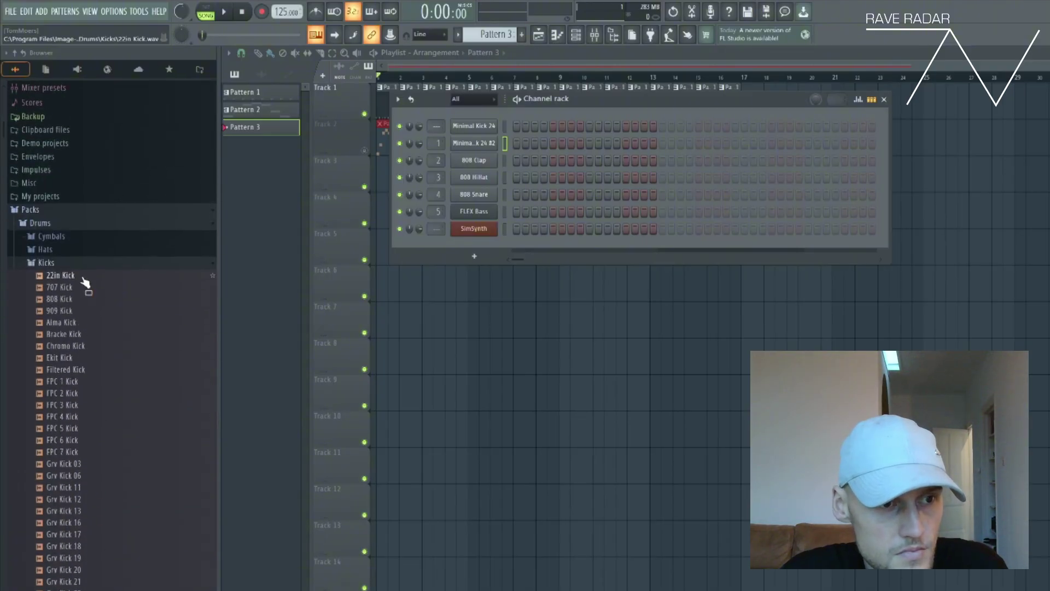
click(86, 276)
click(64, 376)
scroll(88, 377, down, 6)
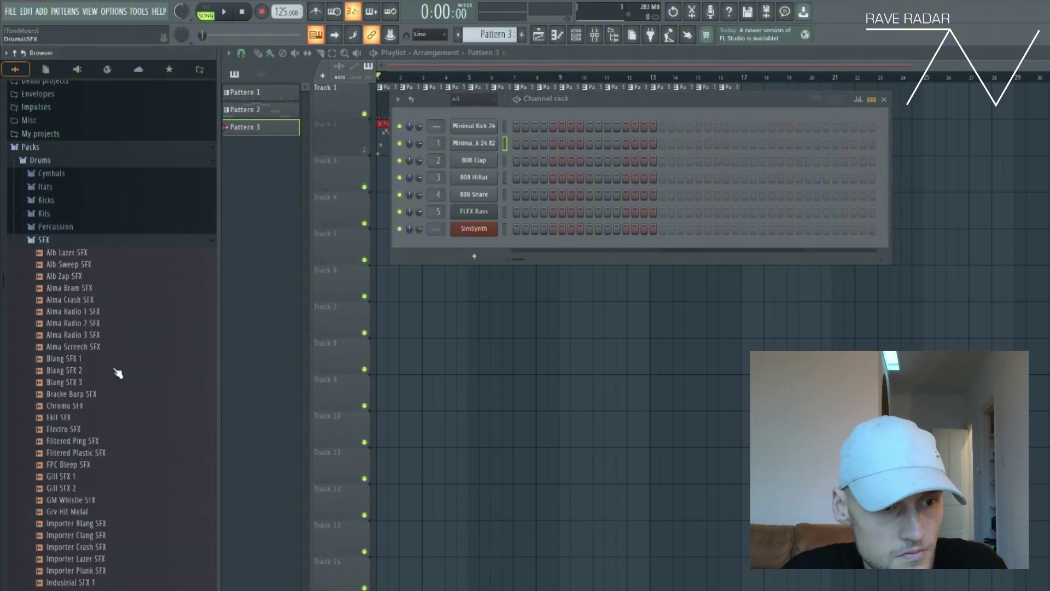
click(63, 304)
click(82, 293)
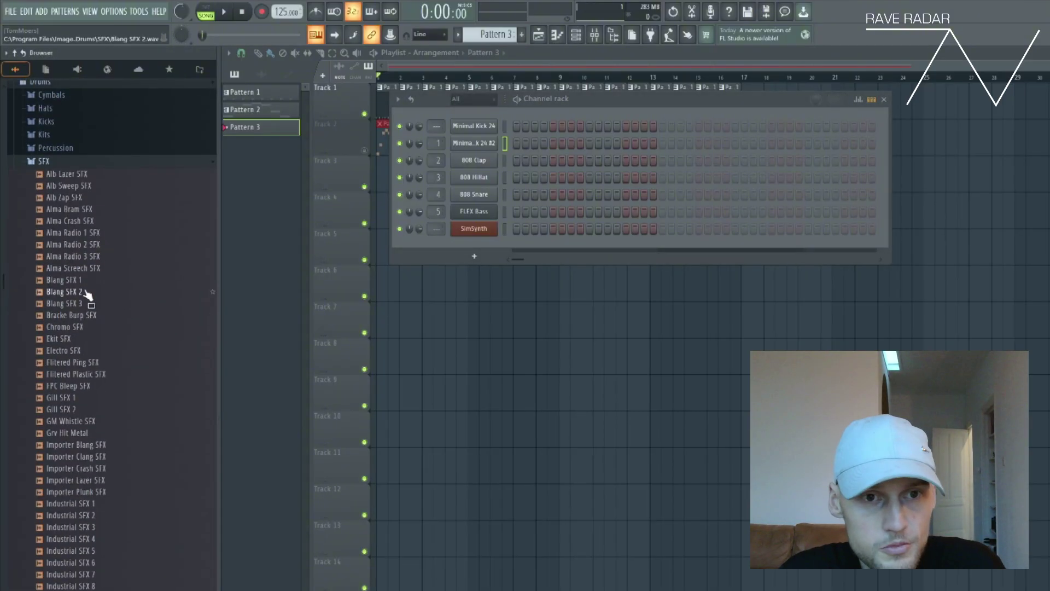
scroll(104, 296, down, 3)
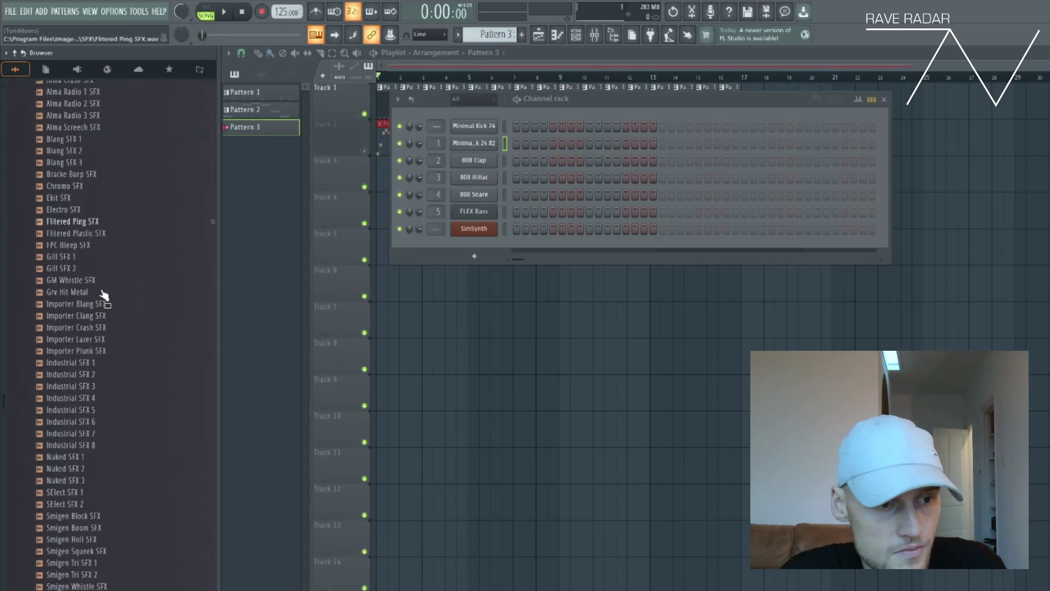
scroll(104, 321, down, 3)
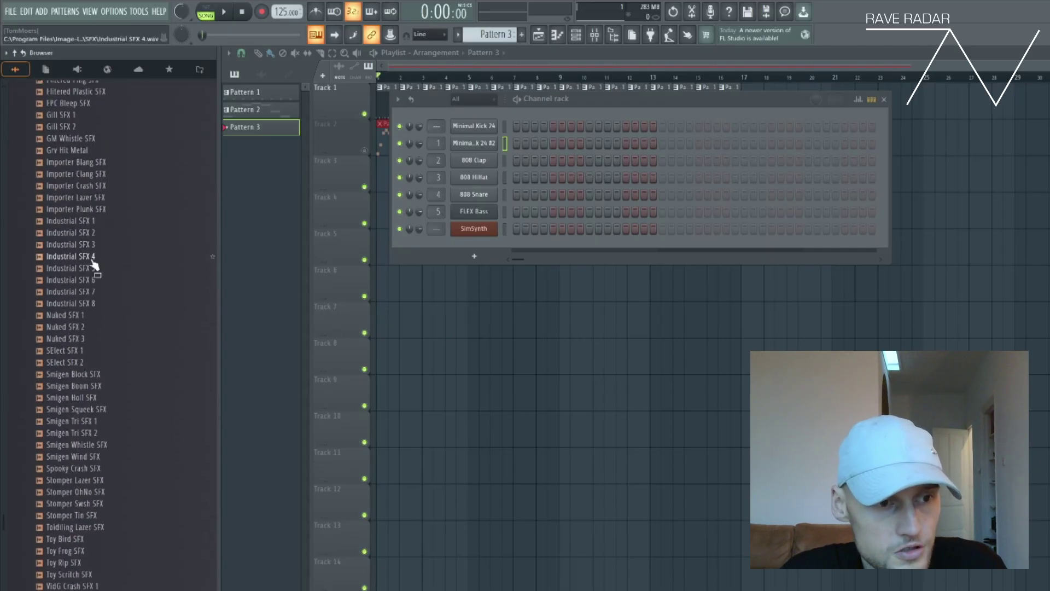
drag(92, 261, 86, 255)
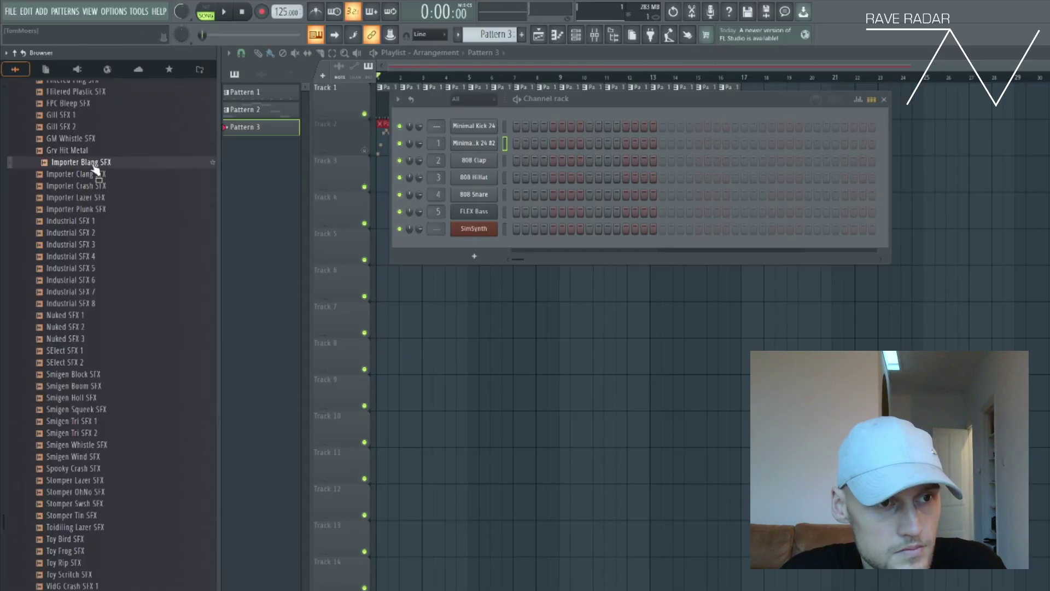
click(71, 540)
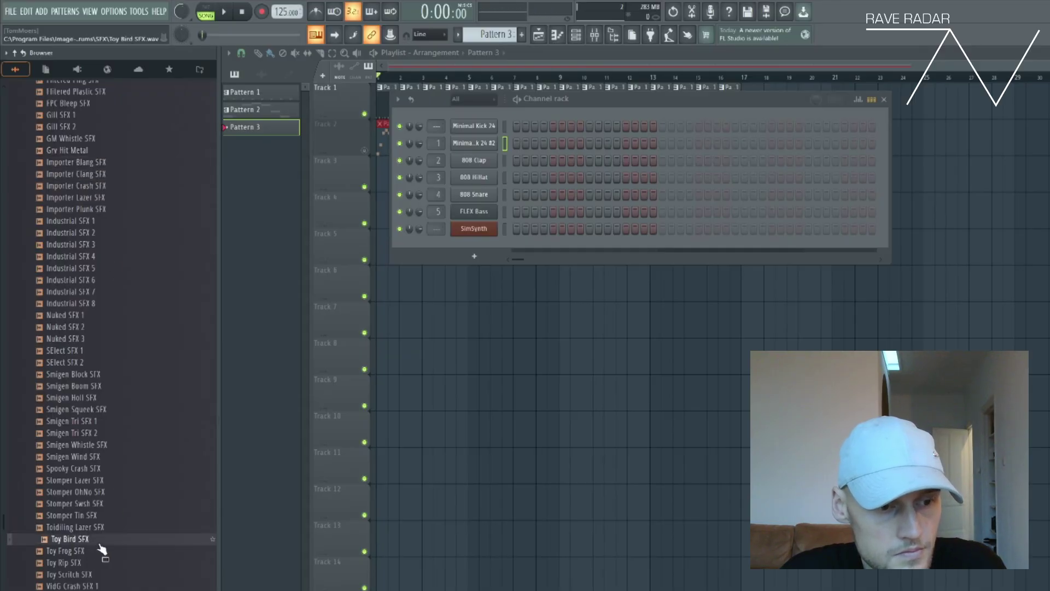
scroll(104, 273, up, 6)
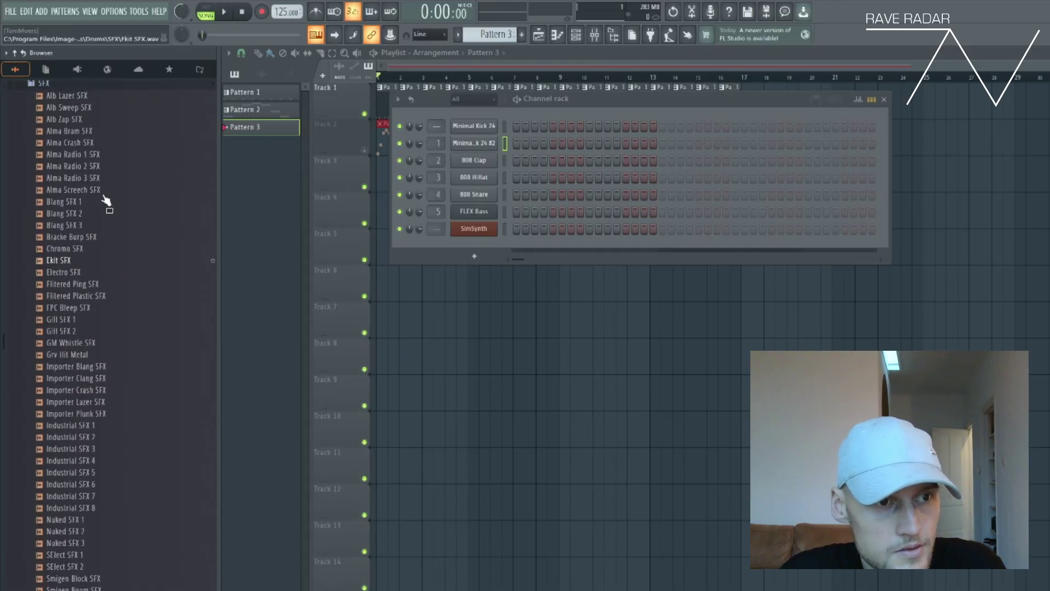
- Preview Alb Sweep SFX, place it as an audio clip at bar 1 of Track 3 and view its channel settings
click(89, 116)
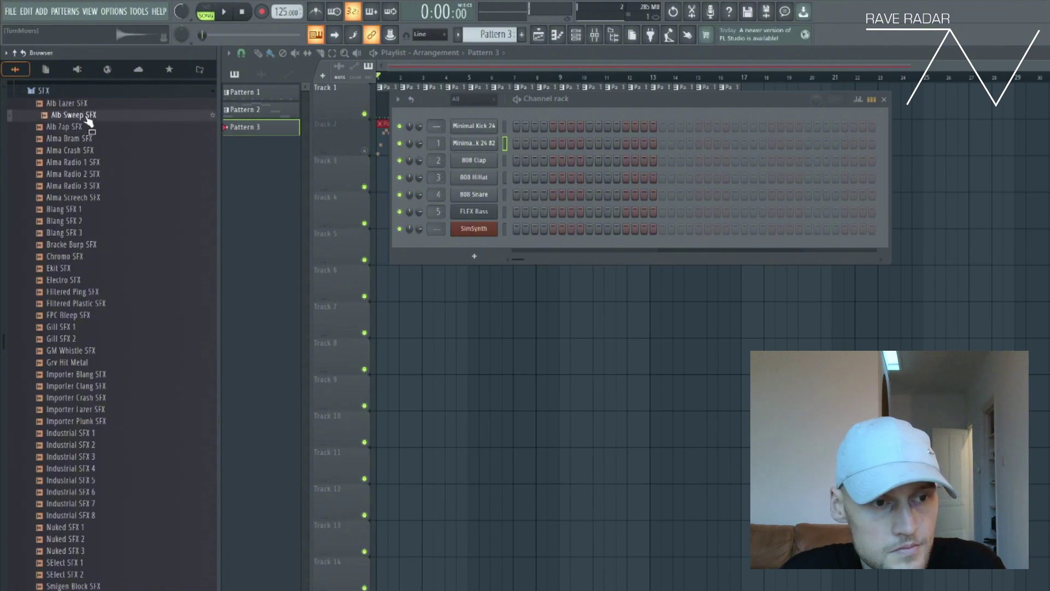
drag(89, 122, 389, 170)
double_click(388, 179)
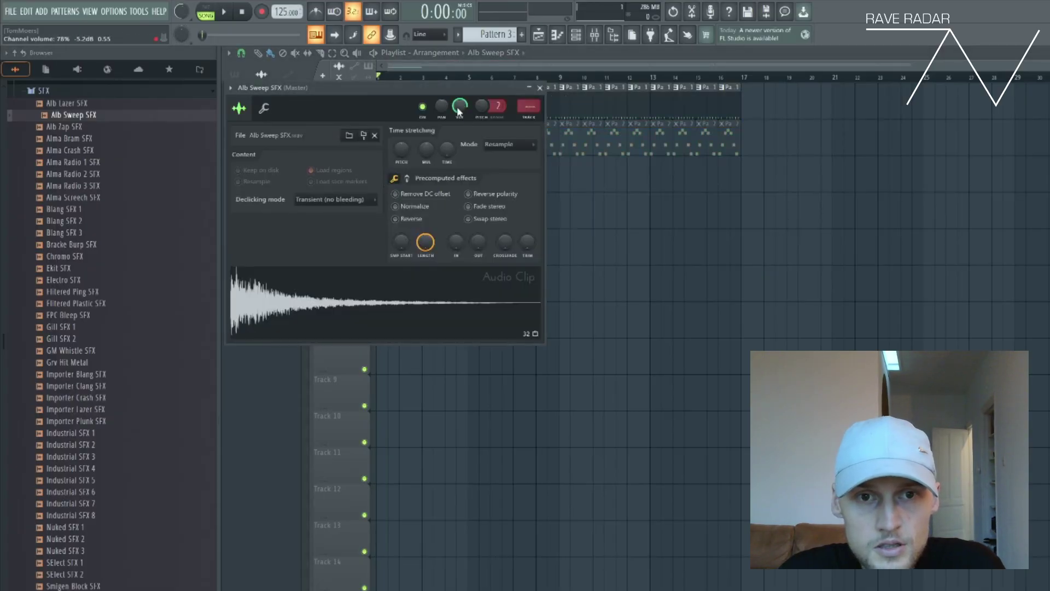
key(Escape)
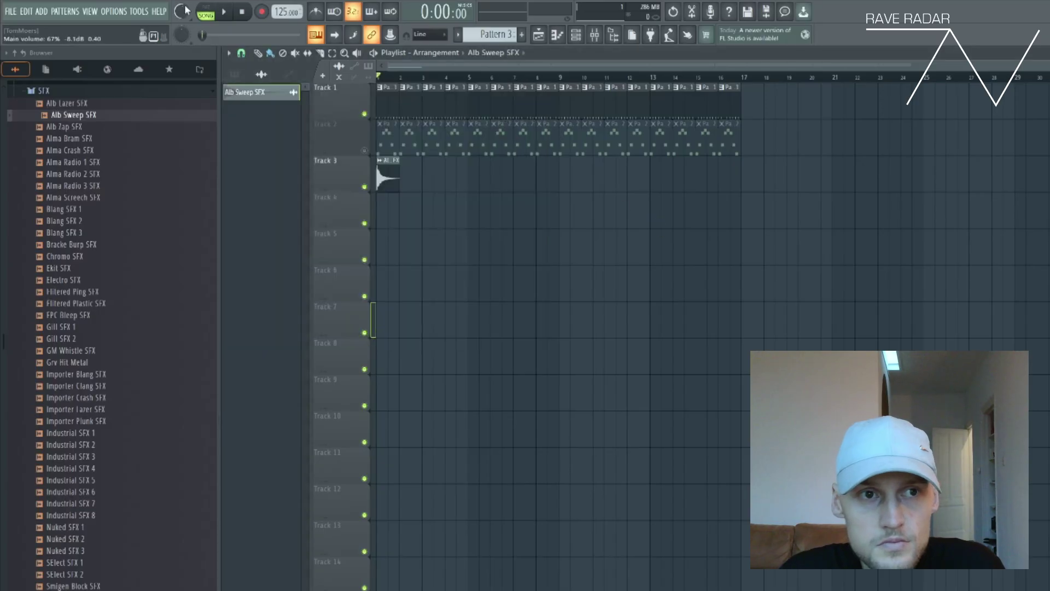
- Play the arrangement with the sweep effect briefly, and delete the Alb Sweep SFX clip from Track 3
key(space)
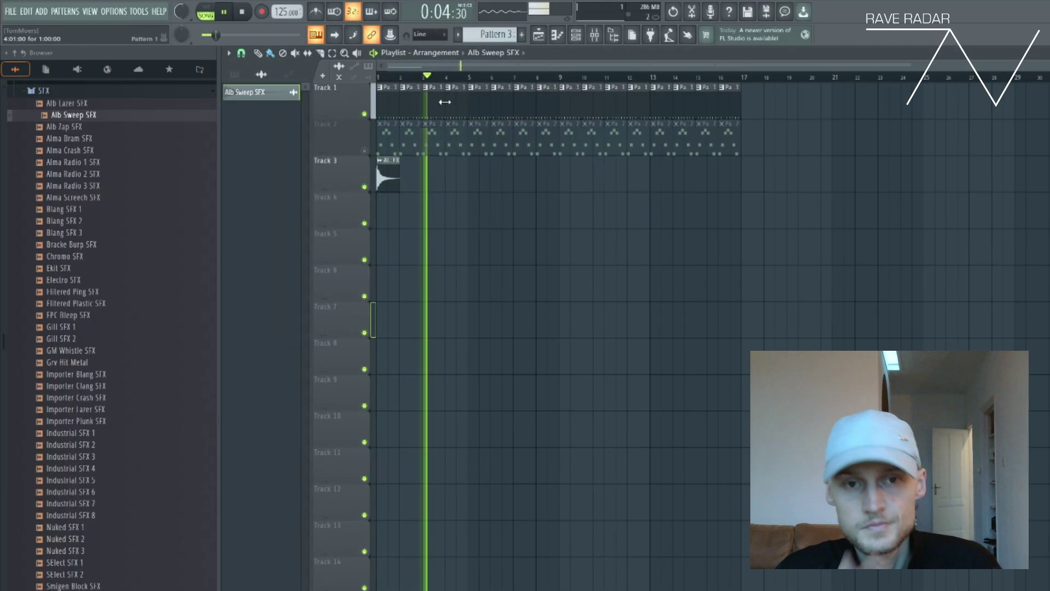
click(244, 15)
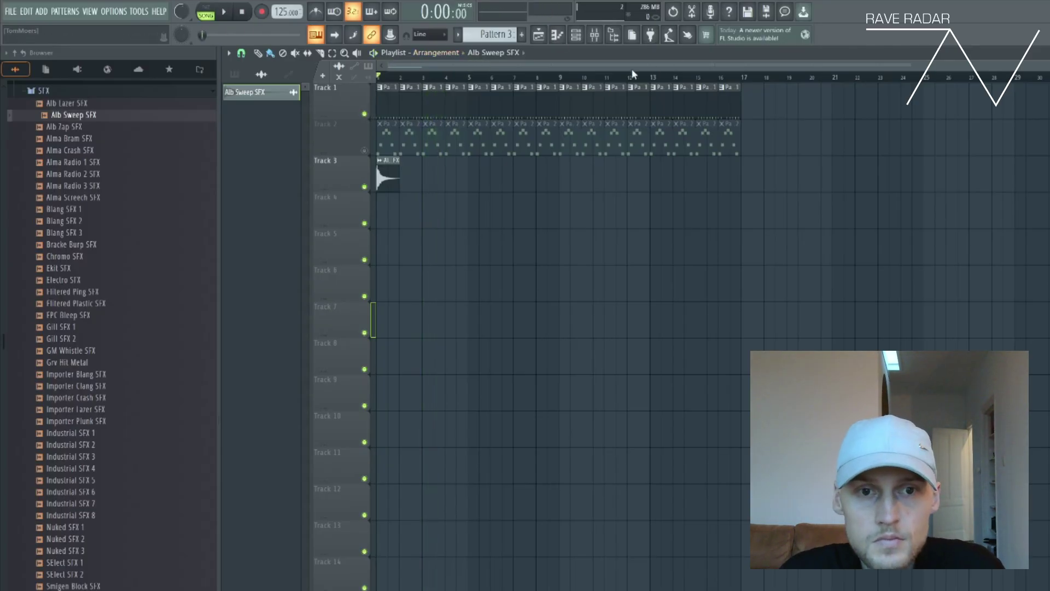
right_click(394, 176)
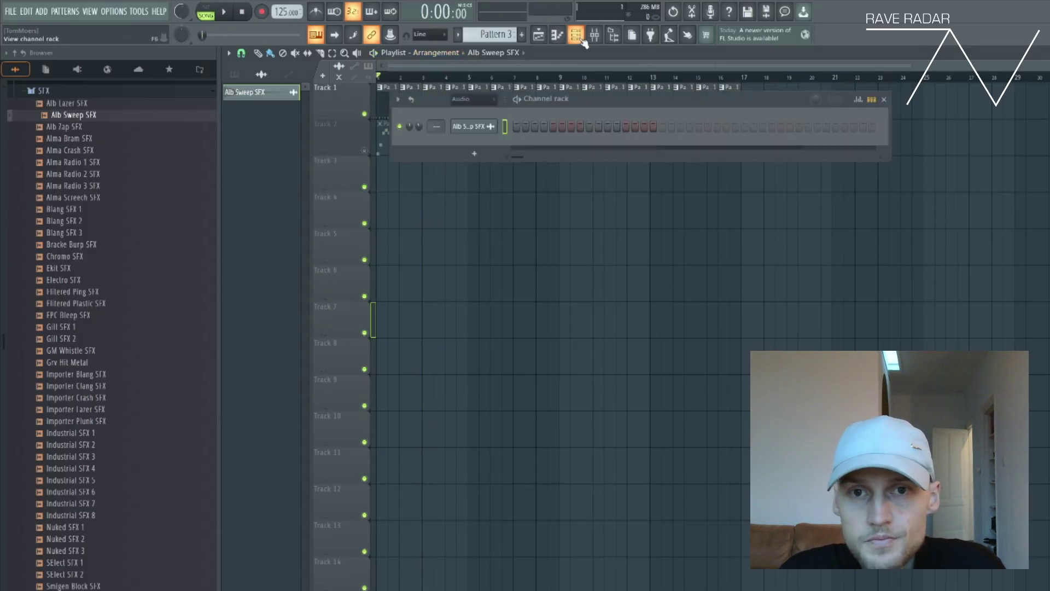
- View the audio channel in the channel rack, collapse the Drums pack's SFX folder and close the channel rack
click(576, 34)
scroll(200, 171, up, 6)
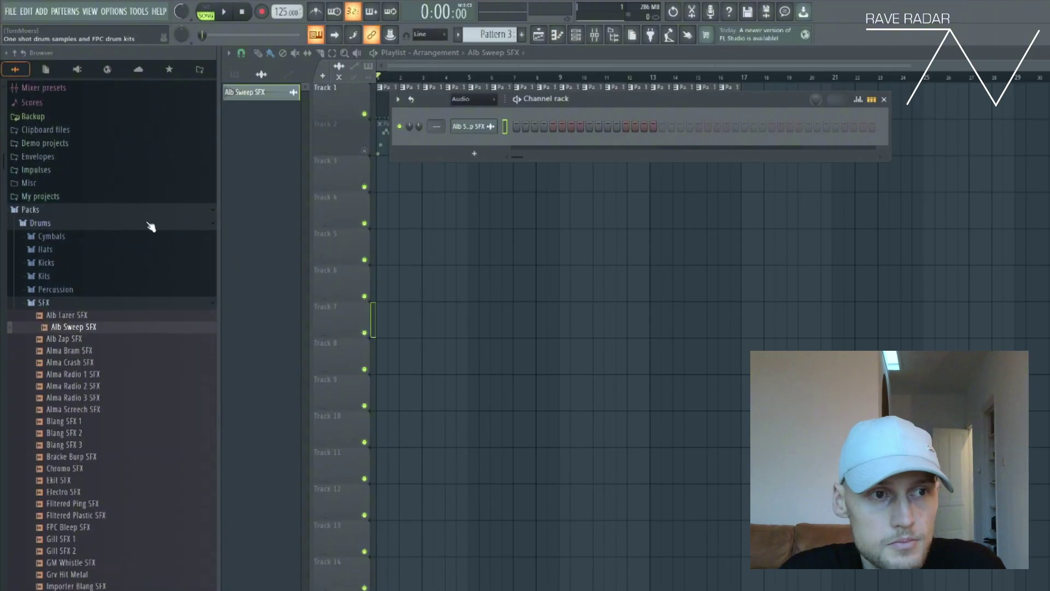
click(52, 305)
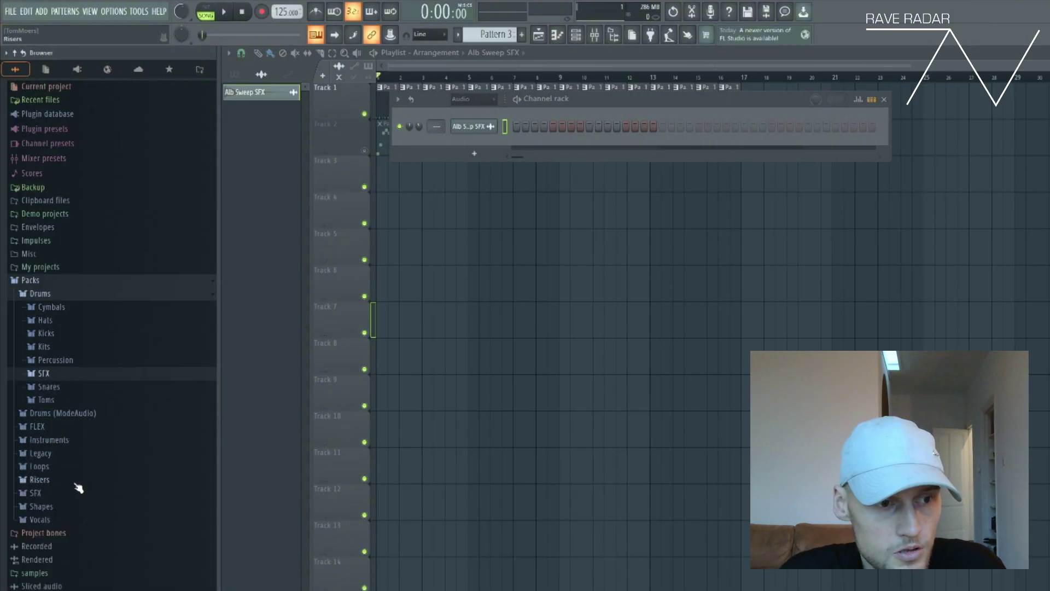
key(F6)
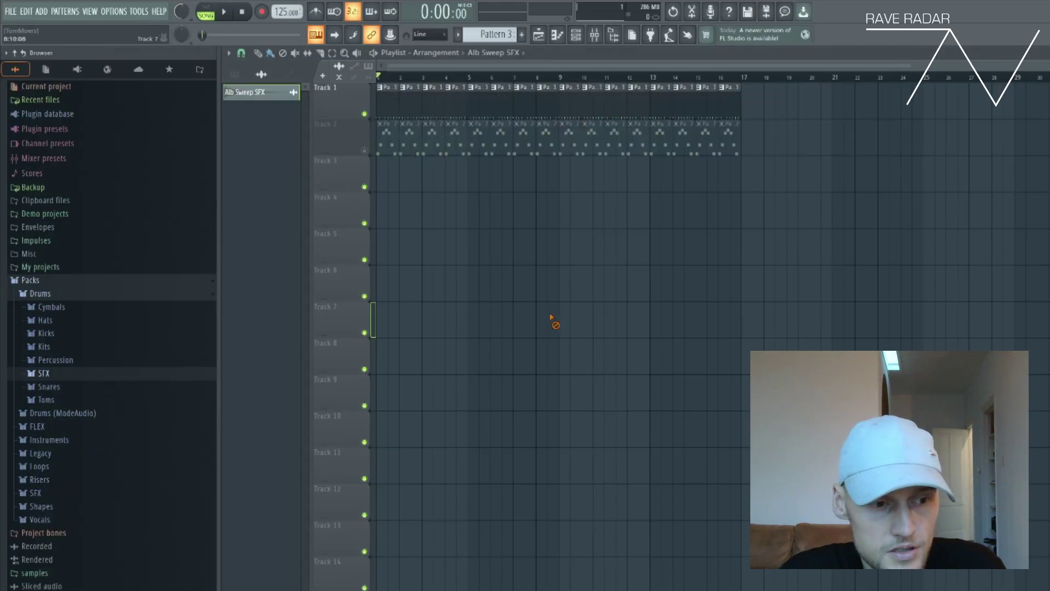